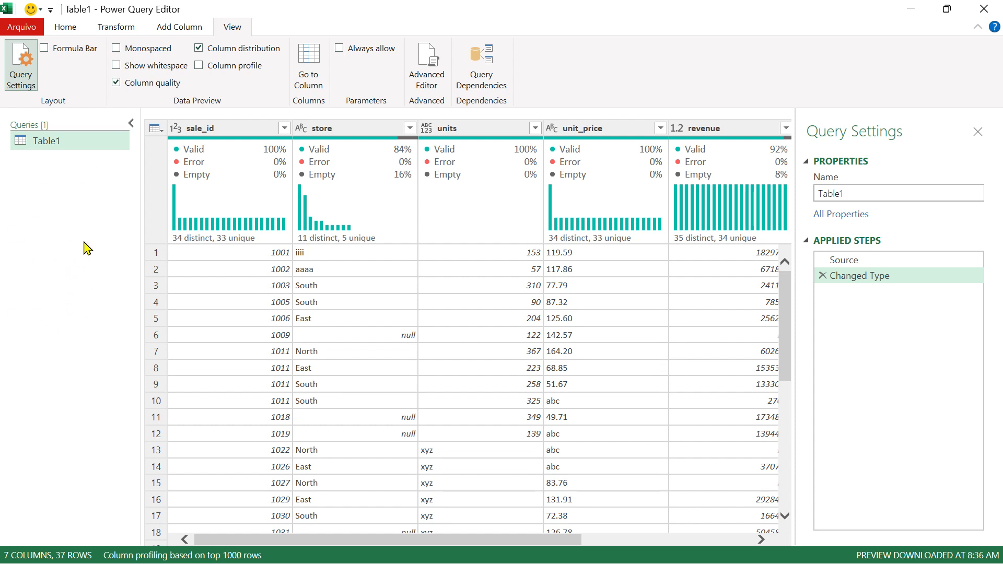
Collapse the Queries pane and expand it again.
{"action": "left_click", "coordinate": [132, 128]}
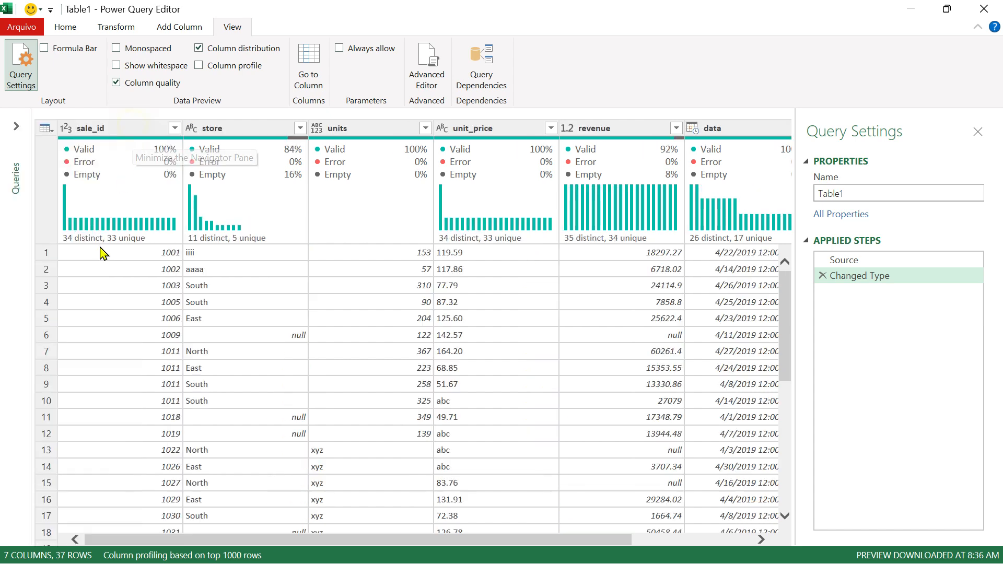
{"action": "left_click", "coordinate": [18, 128]}
{"action": "left_click", "coordinate": [132, 126]}
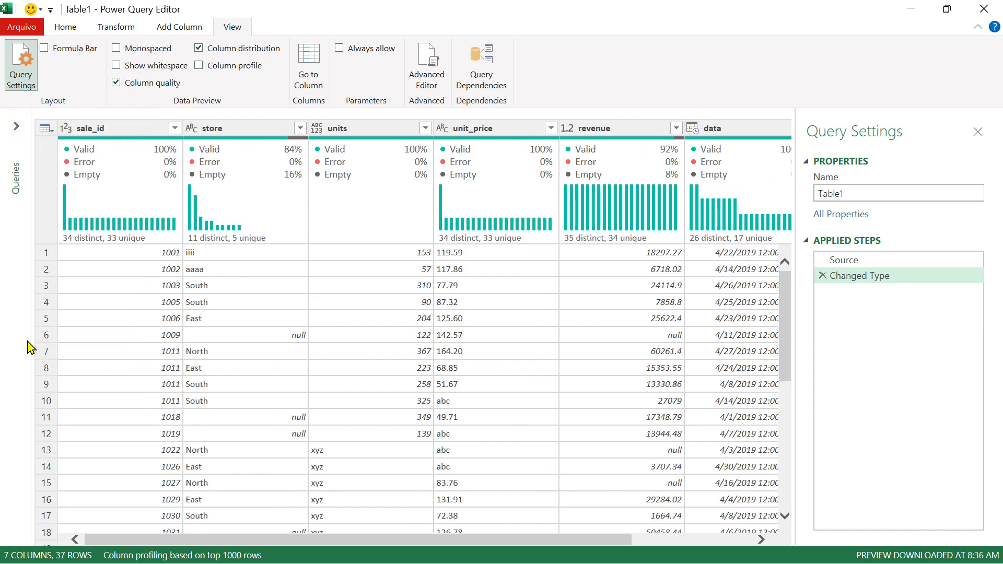
{"action": "left_click", "coordinate": [18, 128]}
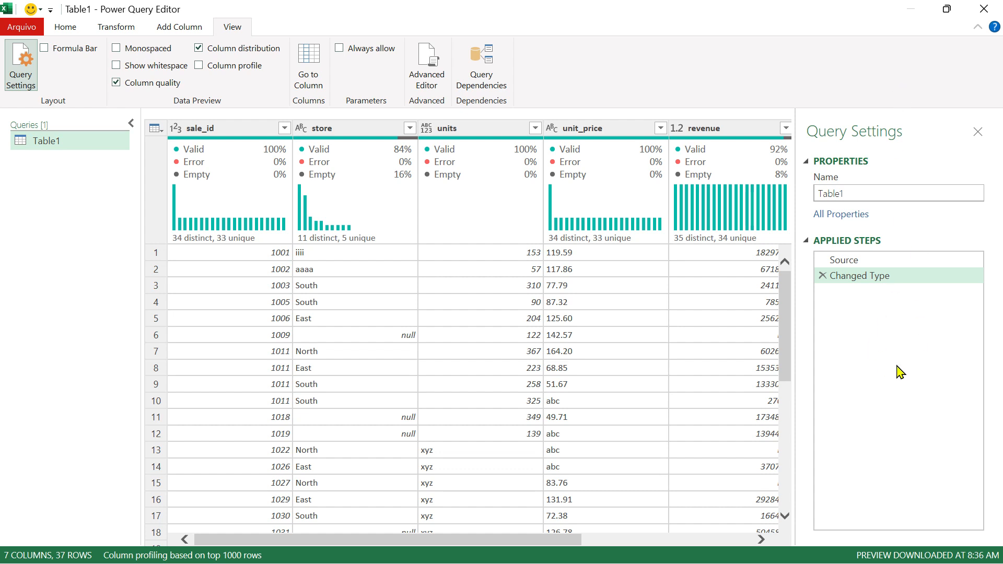
Hide the Query Settings pane and bring it back, toggling its display several times.
{"action": "left_click", "coordinate": [977, 132]}
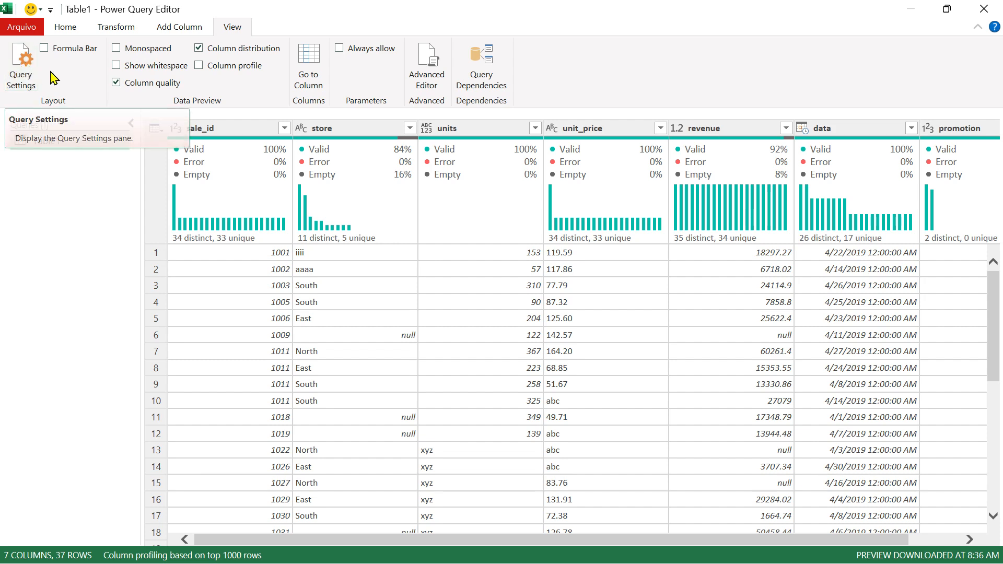
{"action": "left_click", "coordinate": [20, 68]}
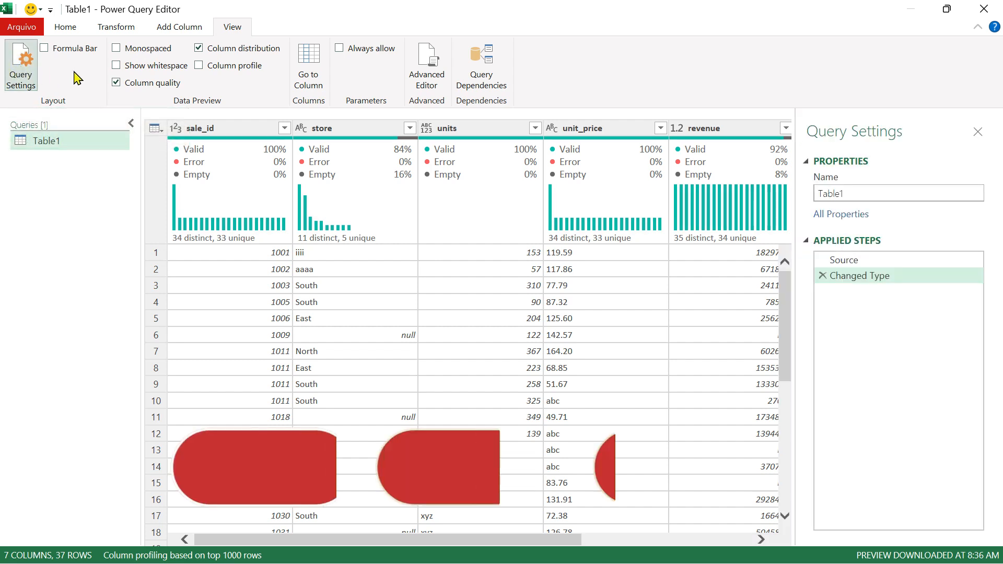
{"action": "left_click", "coordinate": [22, 68]}
{"action": "left_click", "coordinate": [22, 68]}
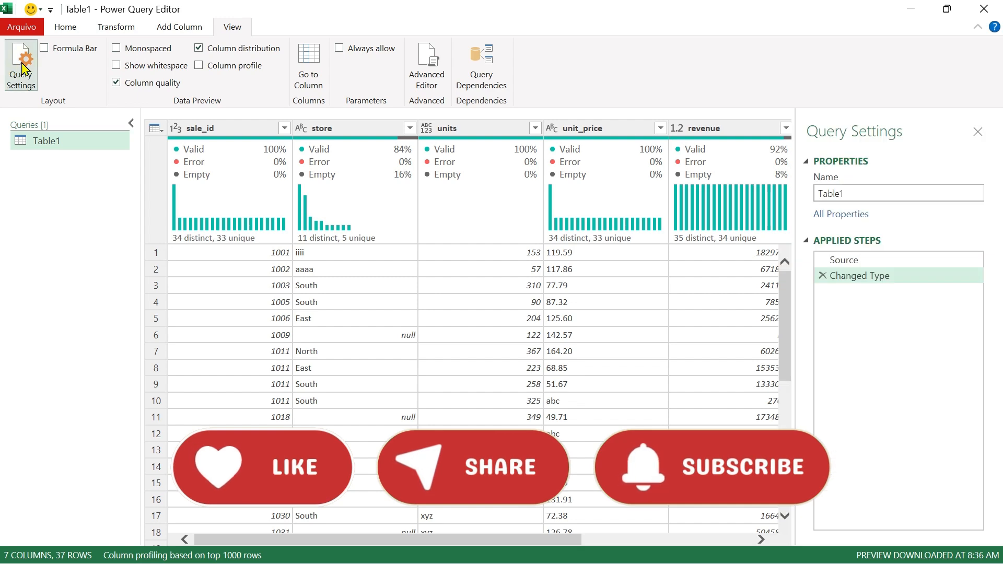
{"action": "left_click", "coordinate": [22, 68]}
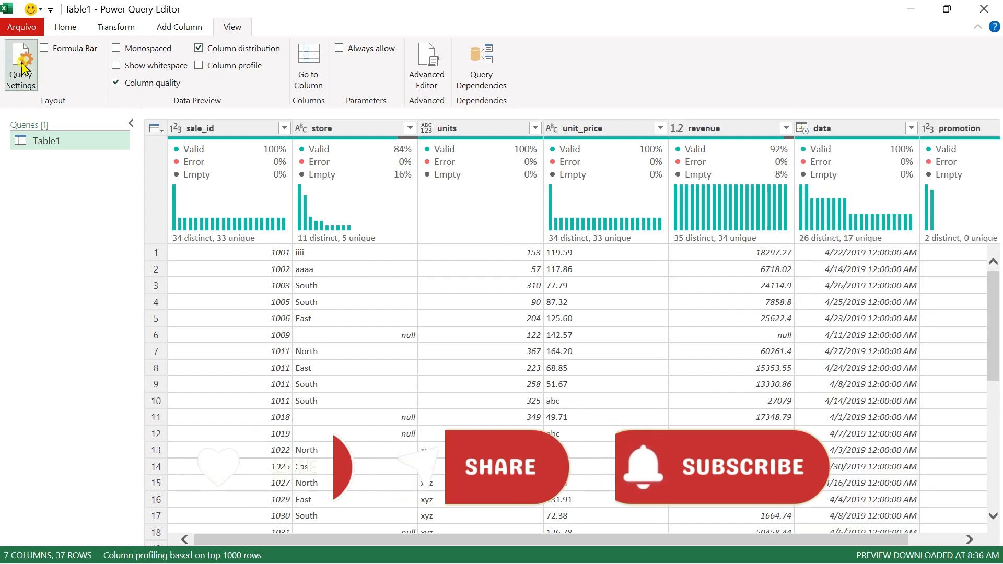
{"action": "left_click", "coordinate": [22, 68]}
{"action": "left_click", "coordinate": [21, 68]}
{"action": "left_click", "coordinate": [22, 68]}
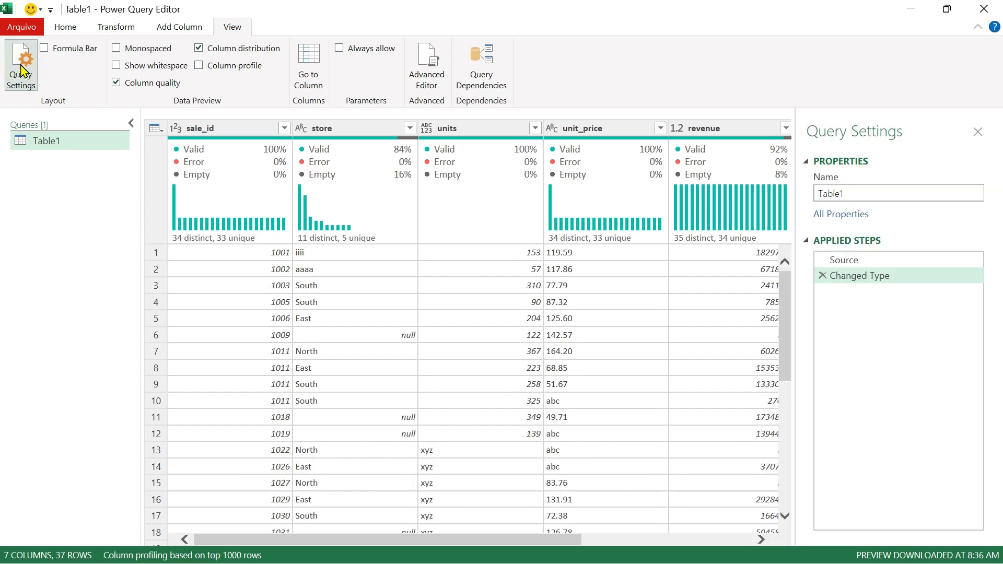
{"action": "left_click", "coordinate": [22, 68]}
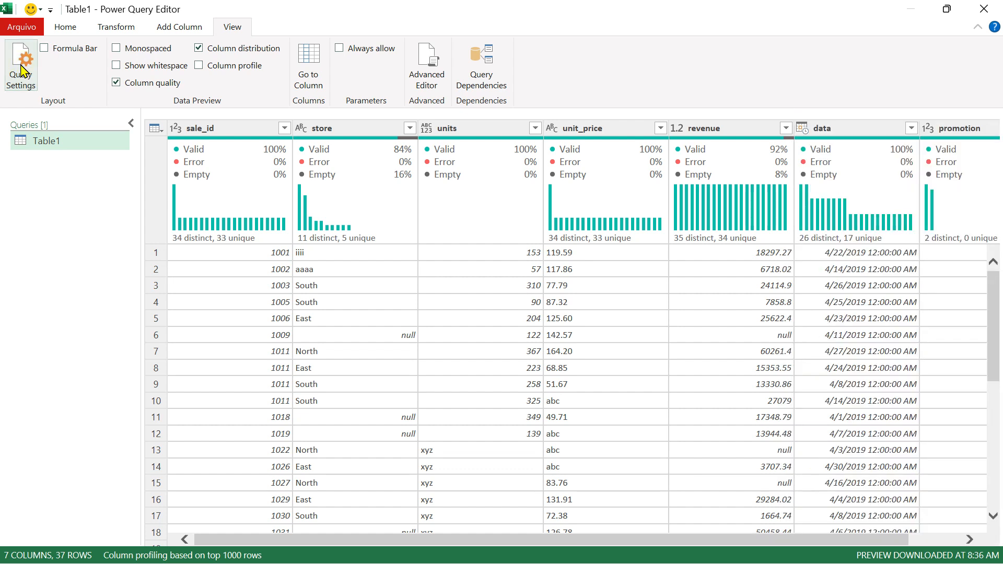
{"action": "left_click", "coordinate": [22, 68]}
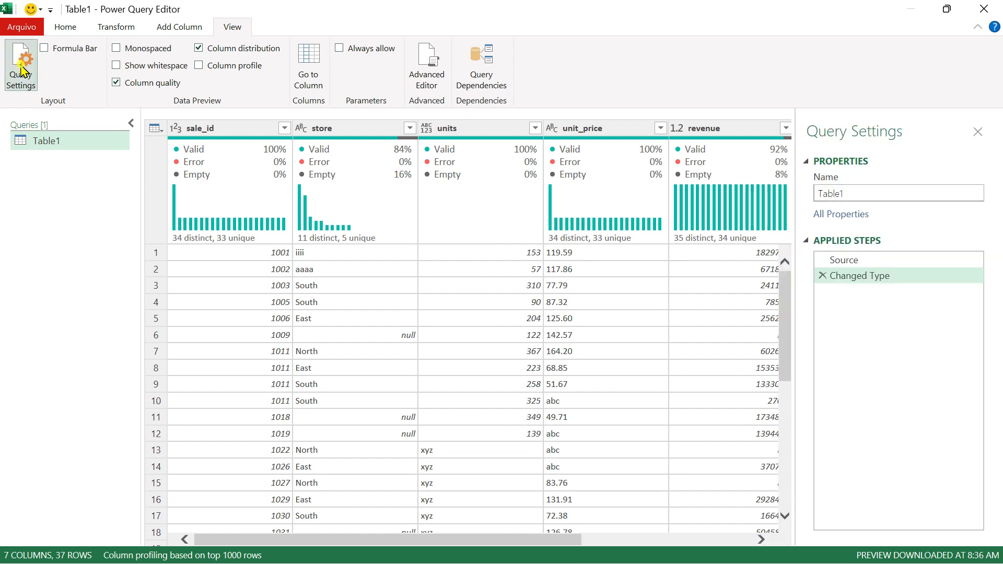
{"action": "left_click", "coordinate": [22, 68]}
{"action": "left_click", "coordinate": [22, 68]}
{"action": "left_click", "coordinate": [22, 68]}
{"action": "left_click", "coordinate": [22, 68]}
Show the Formula Bar above the data preview.
{"action": "left_click", "coordinate": [44, 48]}
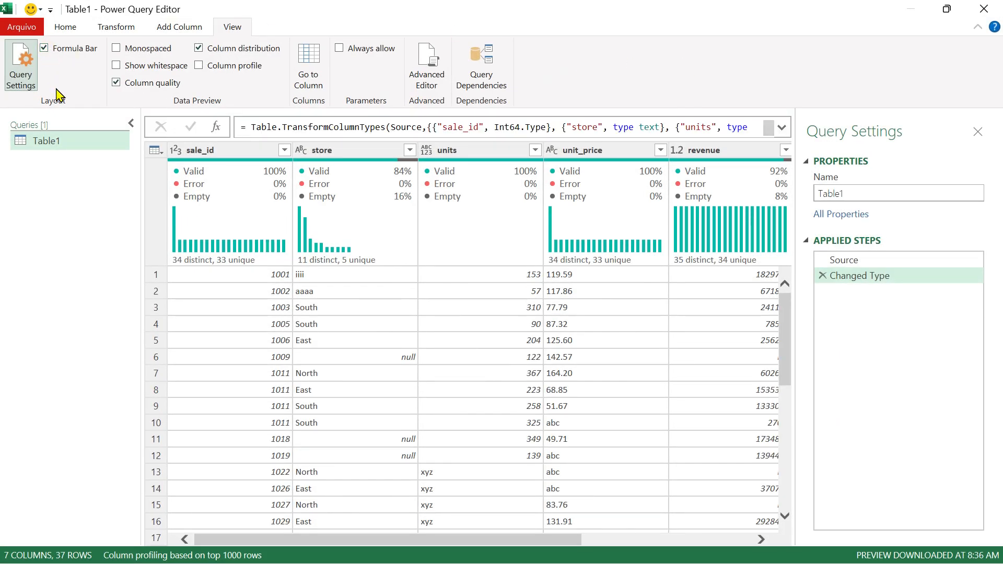
{"action": "left_click", "coordinate": [45, 48]}
{"action": "left_click", "coordinate": [45, 48]}
{"action": "left_click", "coordinate": [45, 48]}
{"action": "left_click", "coordinate": [45, 48]}
{"action": "left_click", "coordinate": [45, 48]}
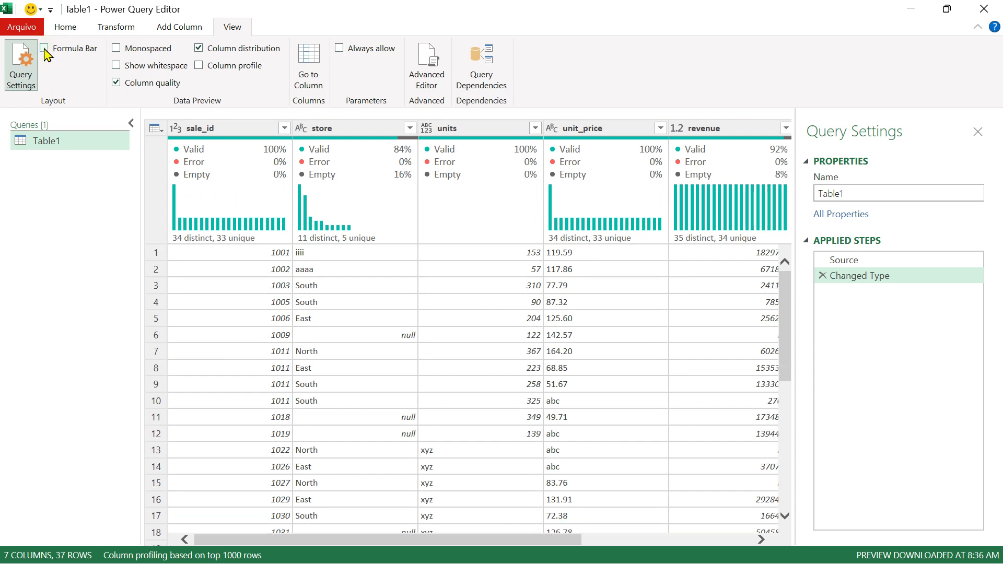
{"action": "left_click", "coordinate": [45, 48]}
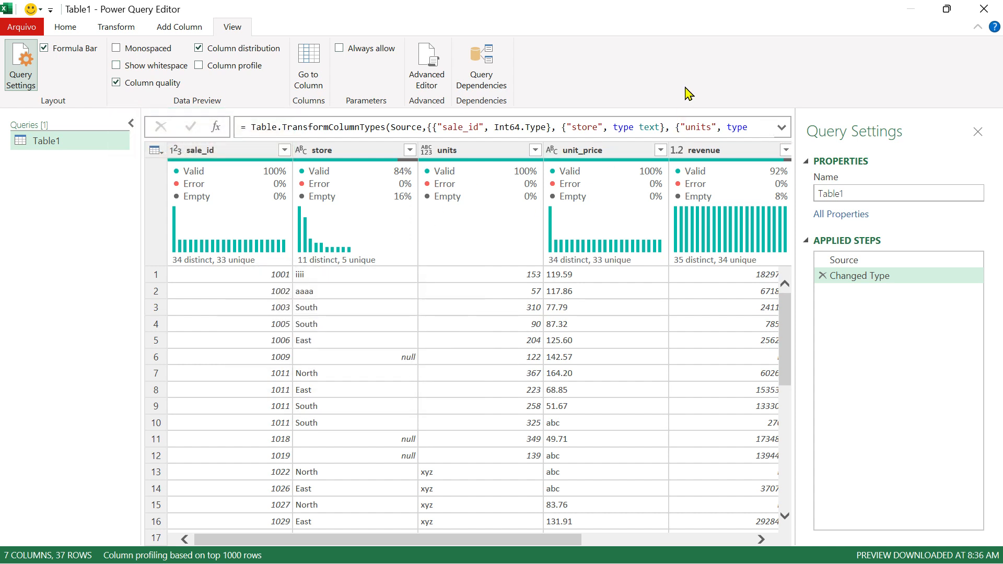
Preview the details of rows 1 and 2 of the table.
{"action": "left_click", "coordinate": [156, 276]}
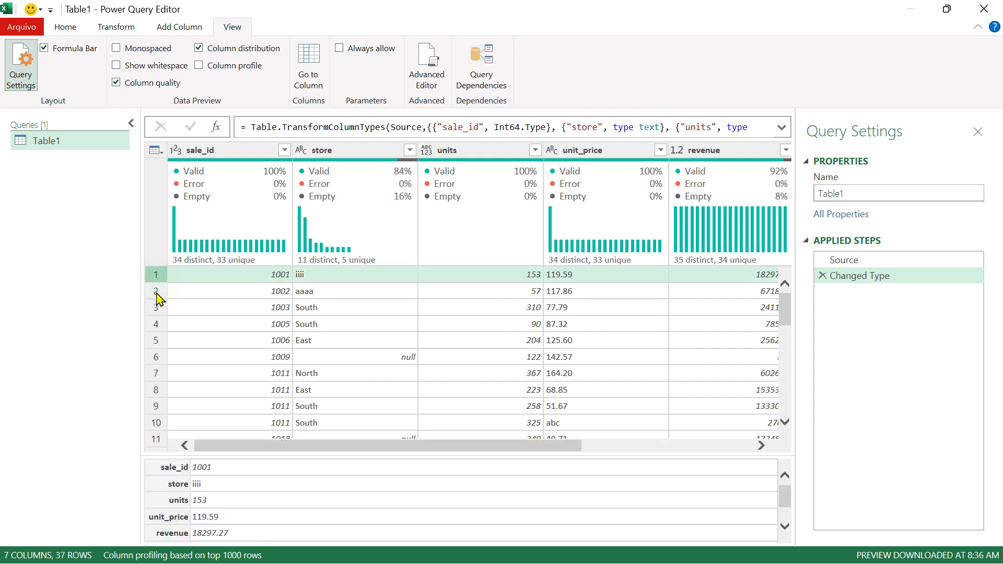
{"action": "left_click", "coordinate": [157, 293]}
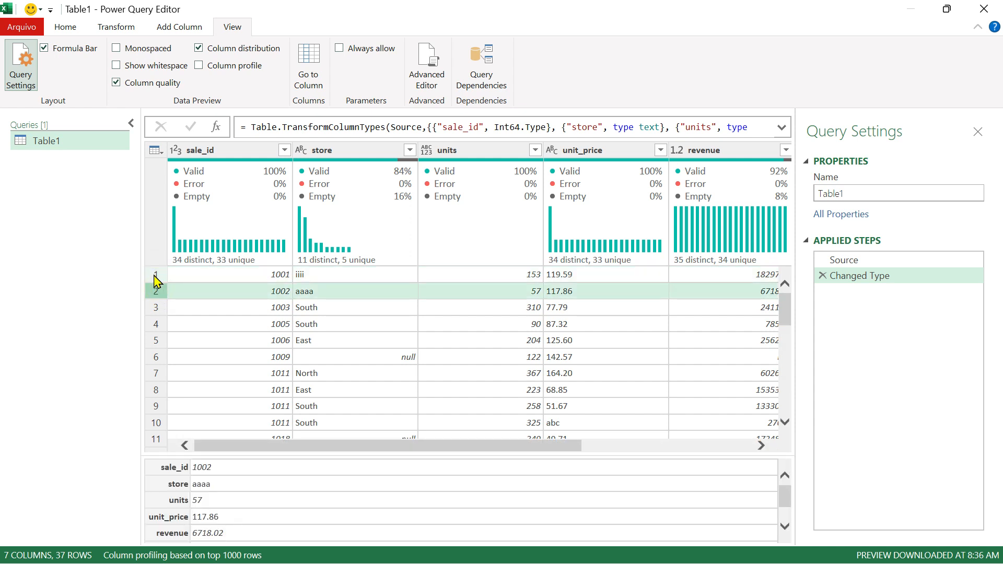
{"action": "left_click", "coordinate": [155, 275]}
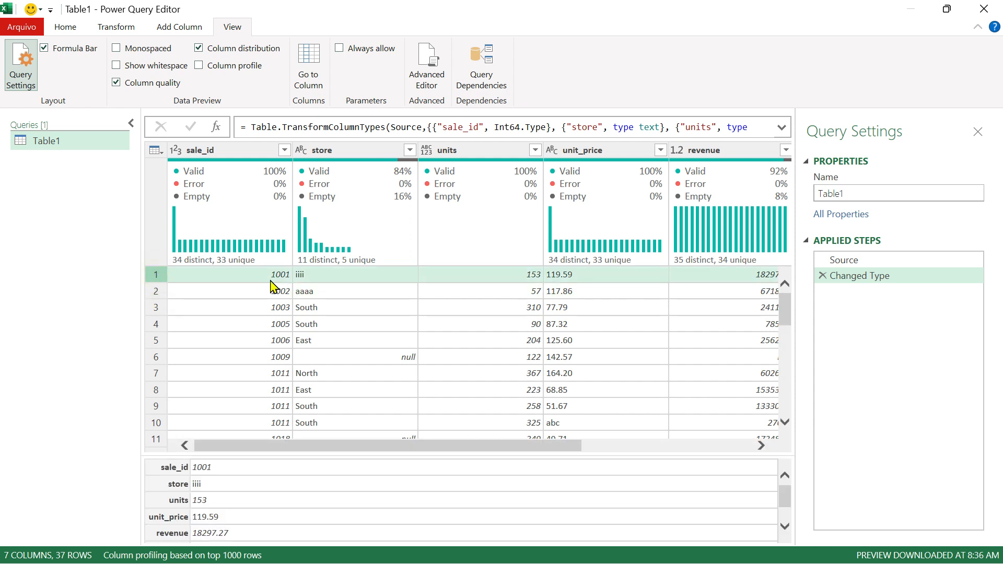
Compare the displayed widths of the "iiii" and "aaaa" values in the first two rows of the store column.
{"action": "left_click", "coordinate": [358, 151]}
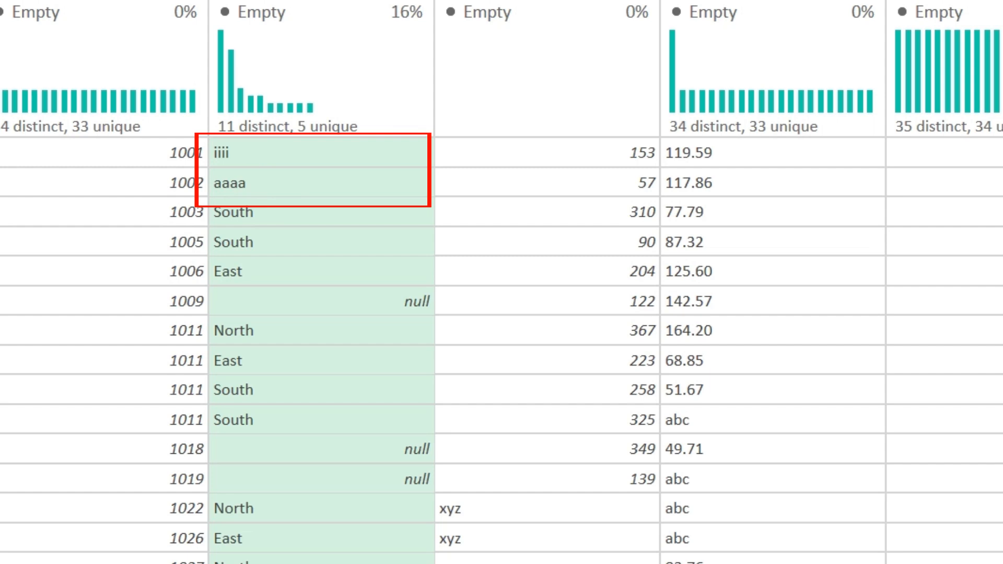
{"action": "left_click", "coordinate": [249, 194]}
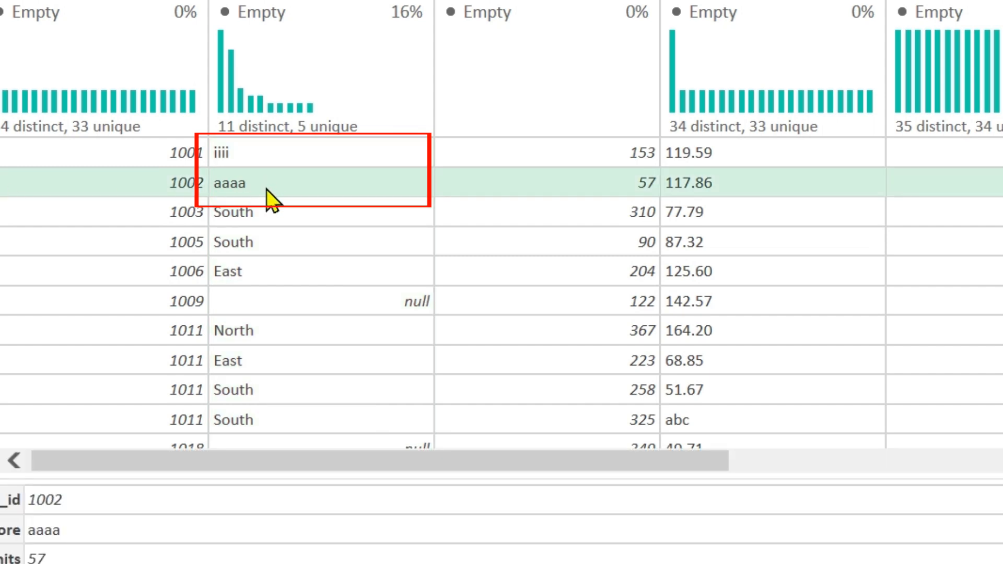
{"action": "left_click", "coordinate": [288, 153]}
{"action": "left_click", "coordinate": [281, 182]}
{"action": "left_click", "coordinate": [297, 155]}
{"action": "left_click", "coordinate": [291, 184]}
{"action": "left_click", "coordinate": [302, 162]}
{"action": "left_click", "coordinate": [297, 183]}
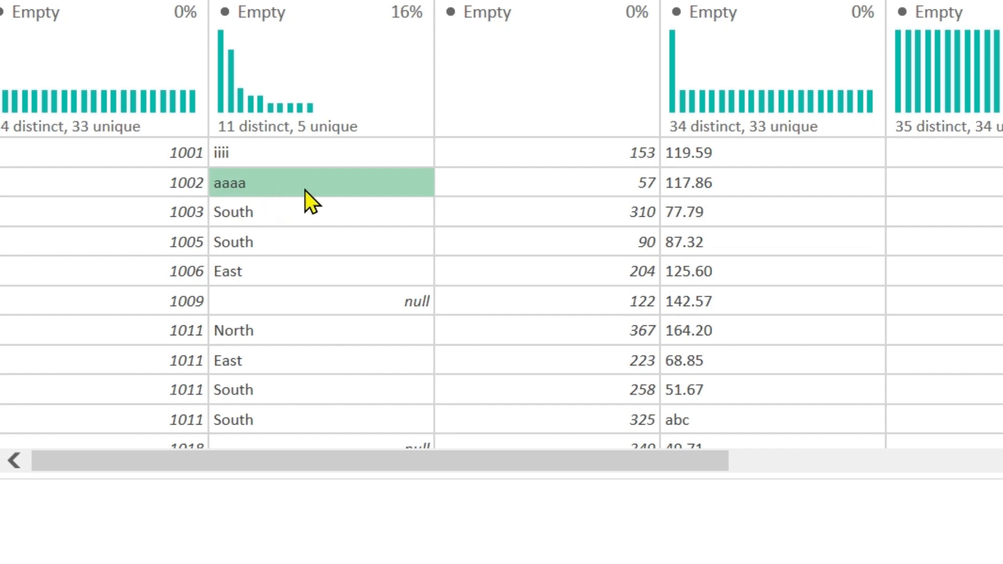
{"action": "left_click", "coordinate": [334, 148]}
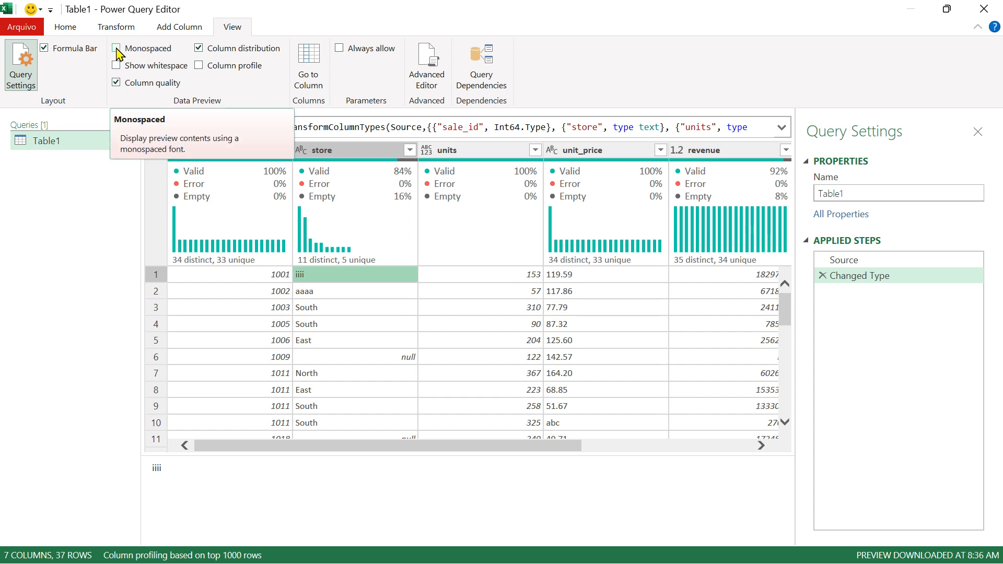
Display the preview in a monospaced font, select the store column to inspect it, and restore the normal font.
{"action": "left_click", "coordinate": [116, 49]}
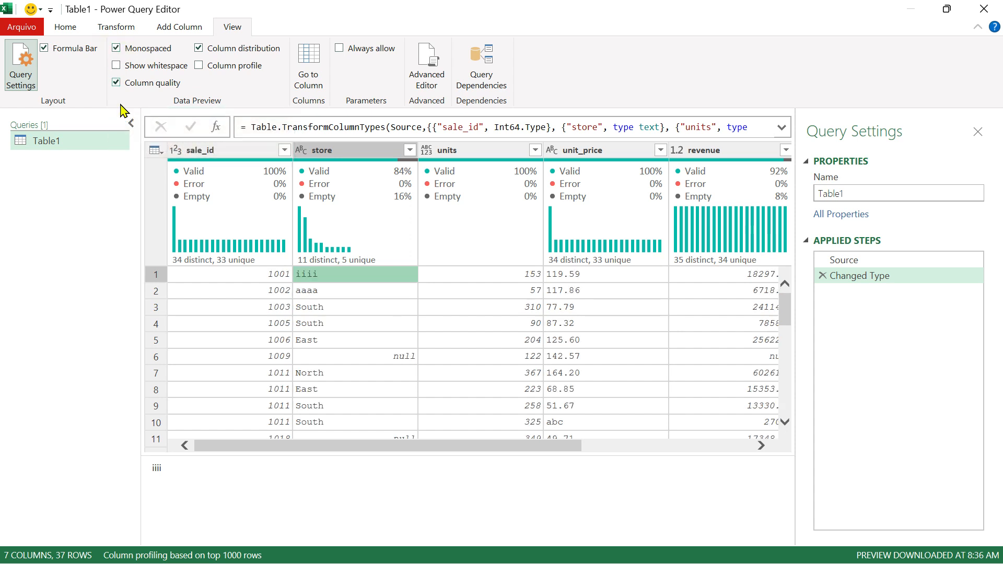
{"action": "left_click", "coordinate": [371, 152]}
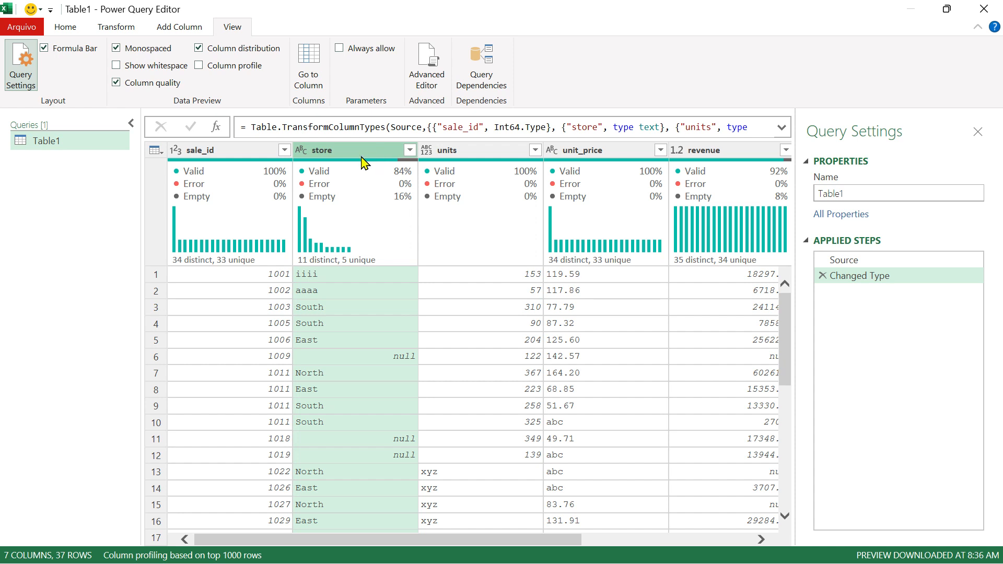
{"action": "left_click", "coordinate": [116, 48]}
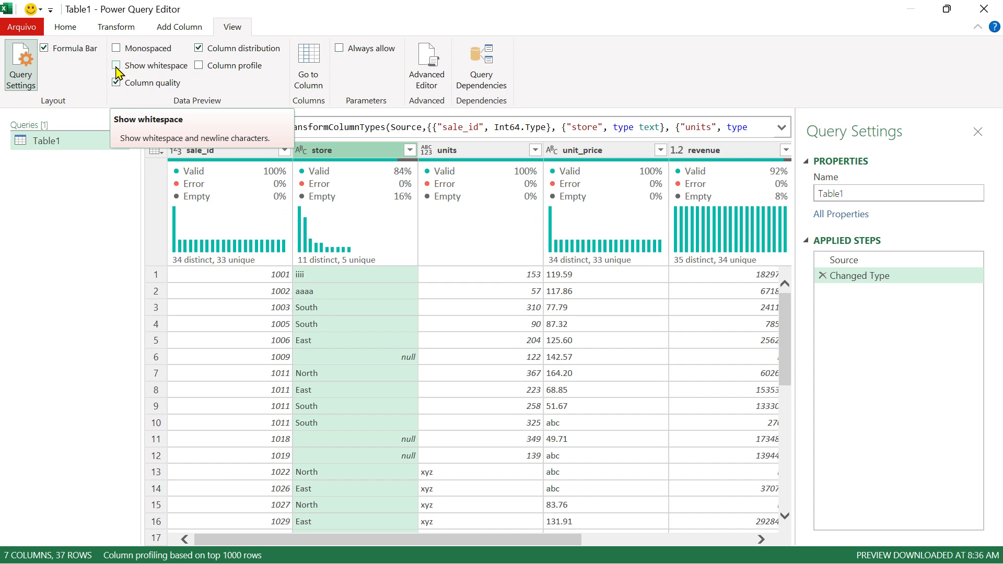
Turn on whitespace display in the data preview, comparing the store column with and without it.
{"action": "left_click", "coordinate": [116, 66]}
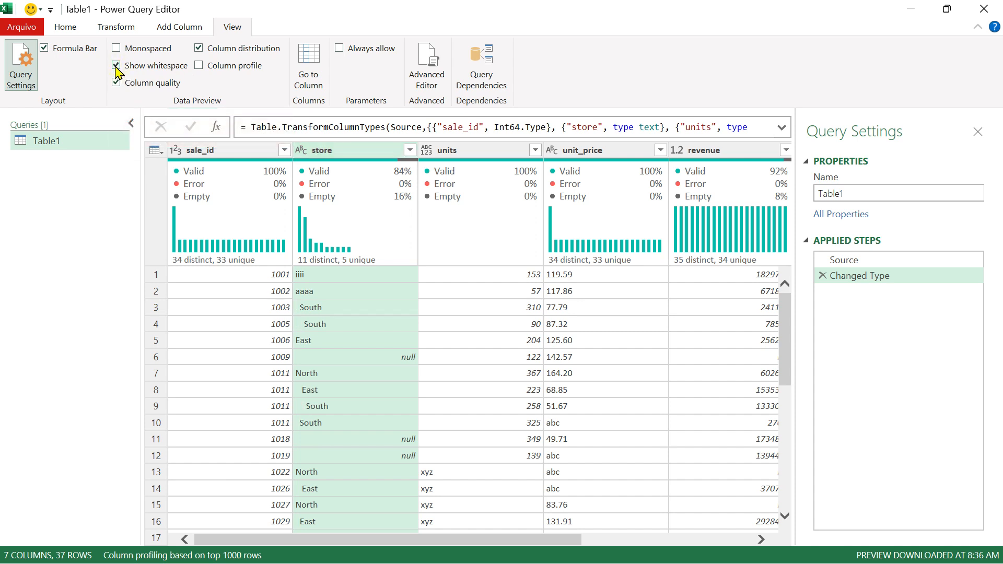
{"action": "scroll", "coordinate": [293, 411], "scroll_direction": "down", "scroll_amount": 3}
{"action": "scroll", "coordinate": [291, 409], "scroll_direction": "up", "scroll_amount": 3}
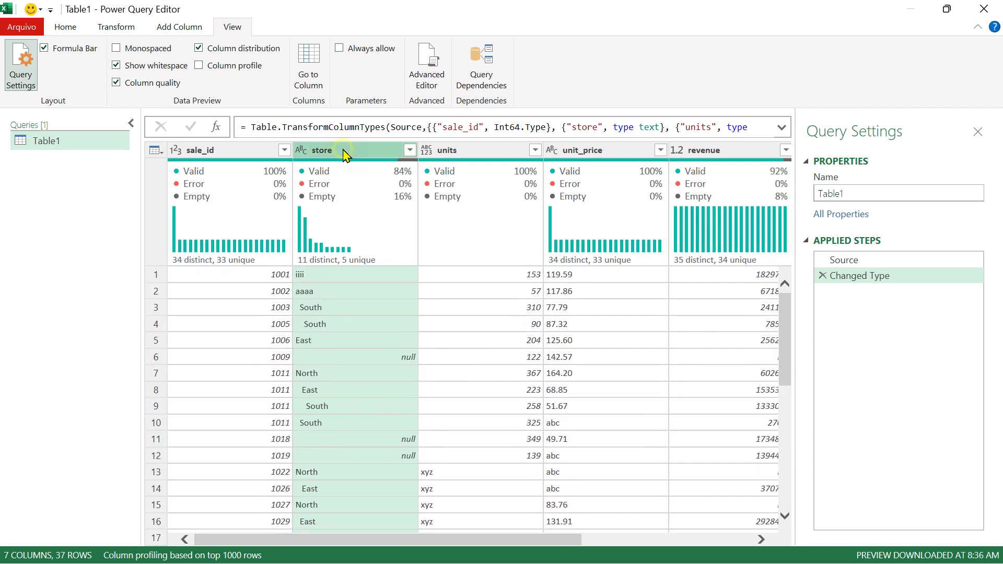
{"action": "left_click", "coordinate": [116, 67]}
{"action": "left_click", "coordinate": [117, 67]}
{"action": "left_click", "coordinate": [116, 67]}
{"action": "left_click", "coordinate": [116, 67]}
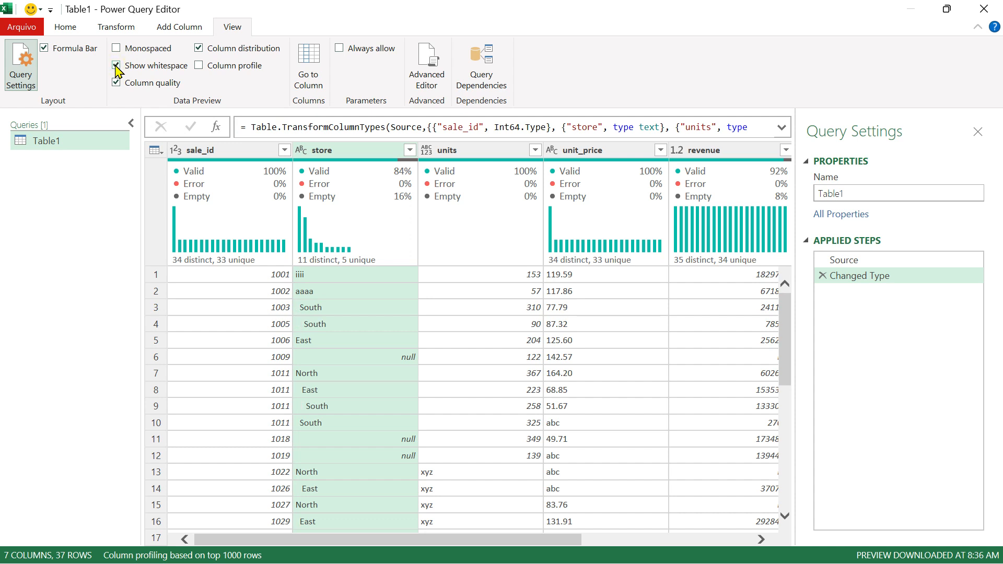
{"action": "left_click", "coordinate": [116, 67]}
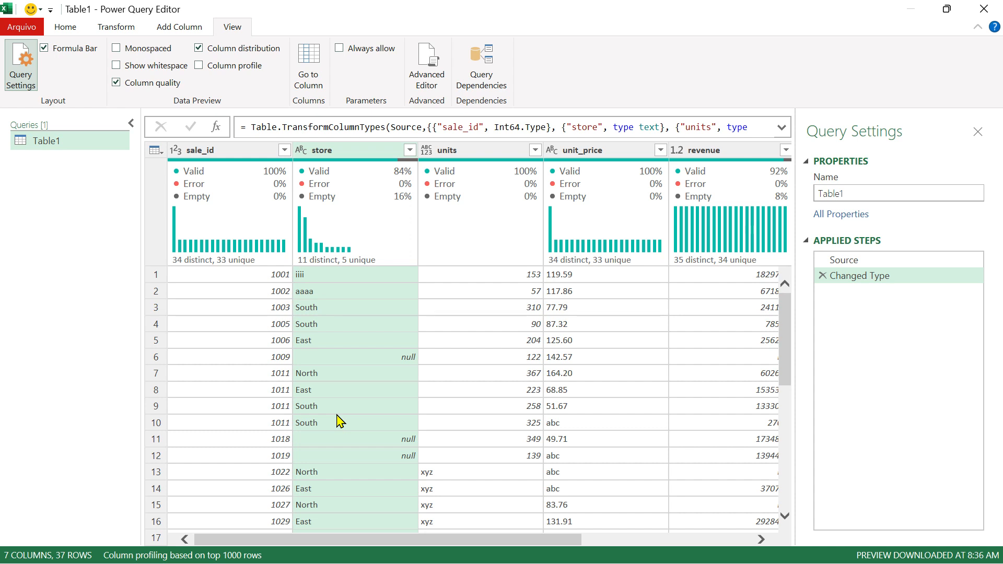
{"action": "left_click", "coordinate": [117, 65]}
{"action": "left_click", "coordinate": [117, 66]}
{"action": "left_click", "coordinate": [117, 65]}
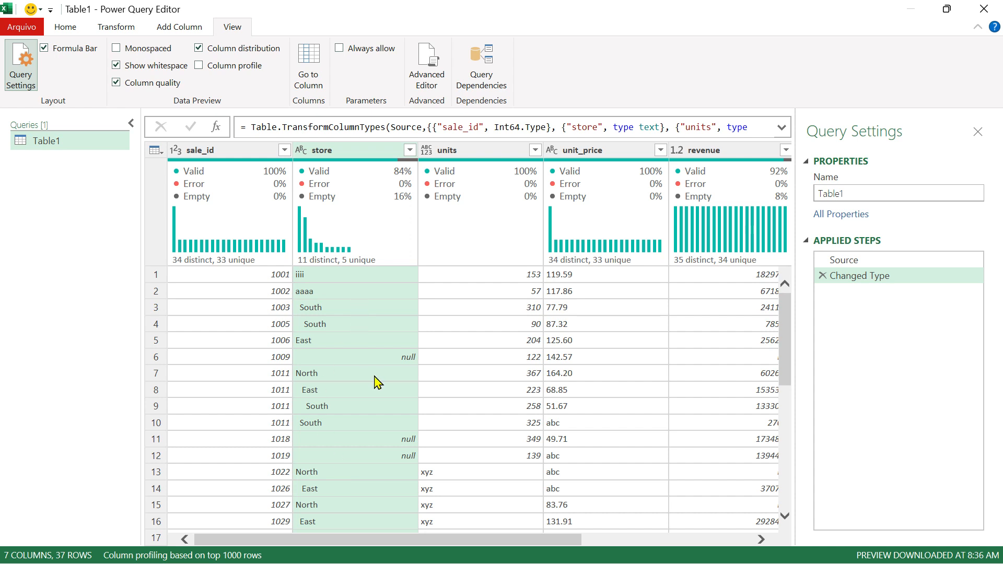
Trim the leading and trailing spaces from the text in the store column.
{"action": "left_click", "coordinate": [117, 29]}
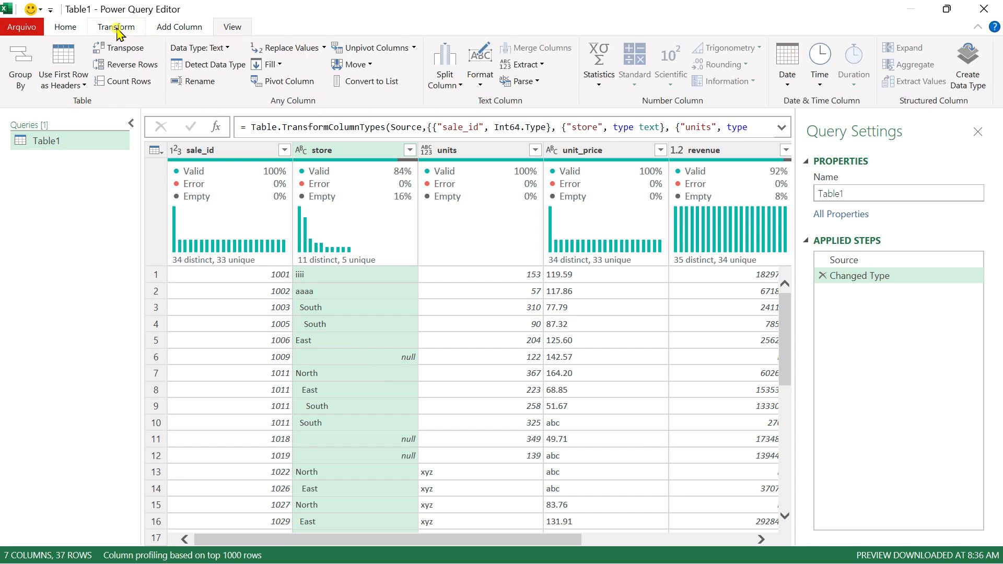
{"action": "left_click", "coordinate": [481, 86]}
{"action": "left_click", "coordinate": [514, 151]}
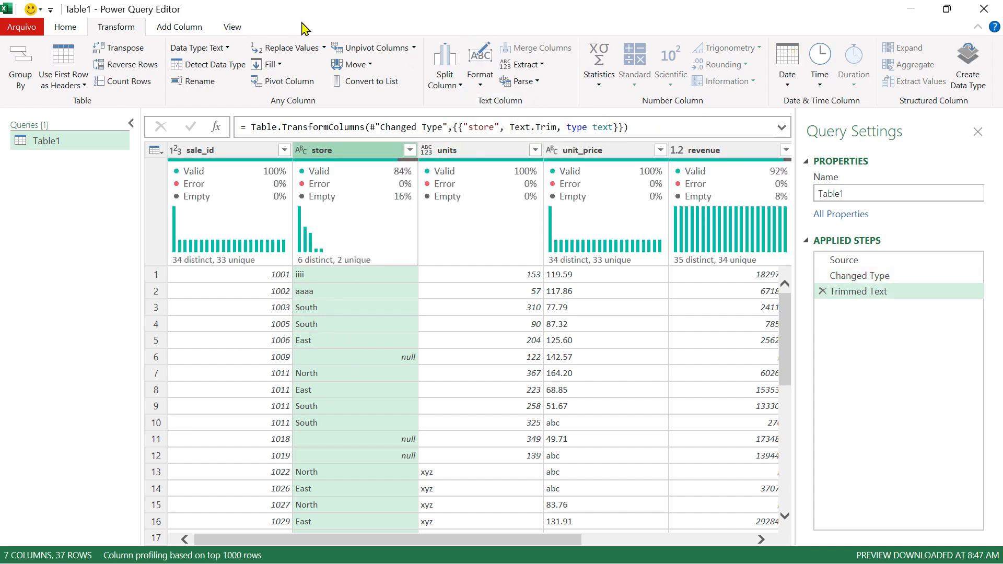
Toggle the whitespace display to check the trimmed store values.
{"action": "left_click", "coordinate": [233, 32]}
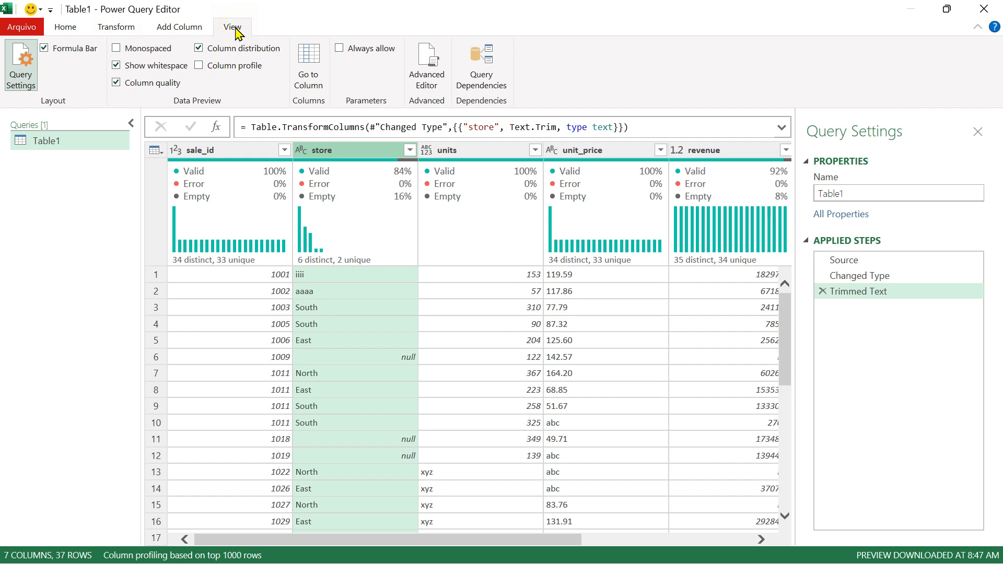
{"action": "left_click", "coordinate": [117, 66]}
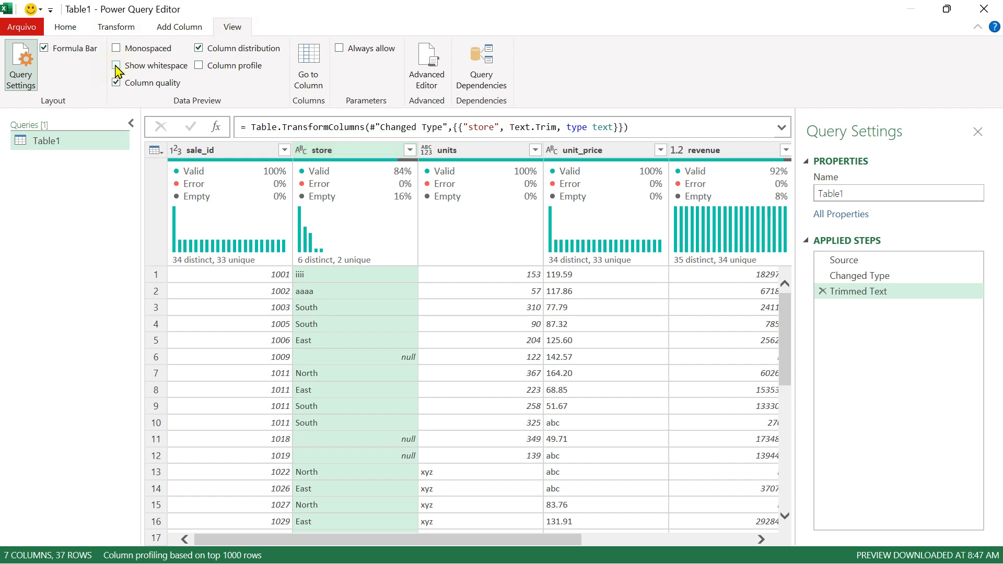
{"action": "left_click", "coordinate": [116, 66]}
{"action": "left_click", "coordinate": [117, 66]}
Hide the column quality indicators and show them again.
{"action": "left_click", "coordinate": [116, 83]}
{"action": "left_click", "coordinate": [118, 84]}
{"action": "left_click", "coordinate": [118, 84]}
{"action": "left_click", "coordinate": [117, 84]}
Examine the sale_id column's quality statistics and its values down to the last row.
{"action": "left_click", "coordinate": [249, 151]}
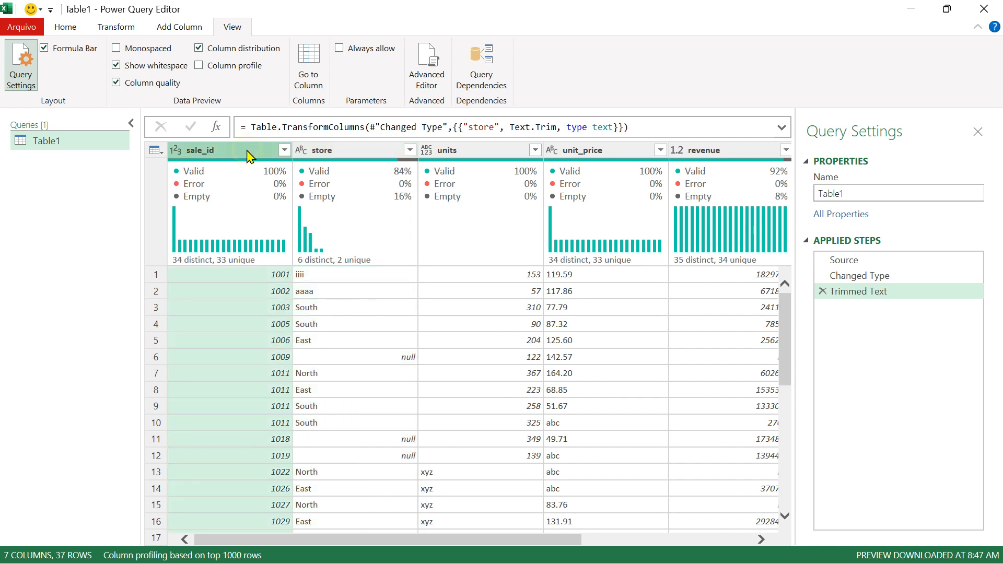
{"action": "mouse_move", "coordinate": [226, 178]}
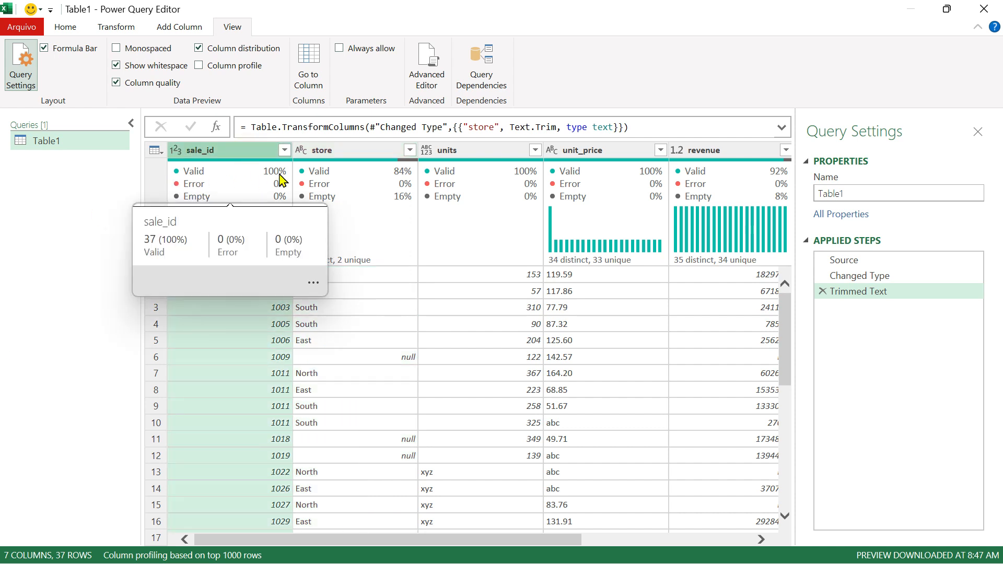
{"action": "scroll", "coordinate": [224, 313], "scroll_direction": "down", "scroll_amount": 7}
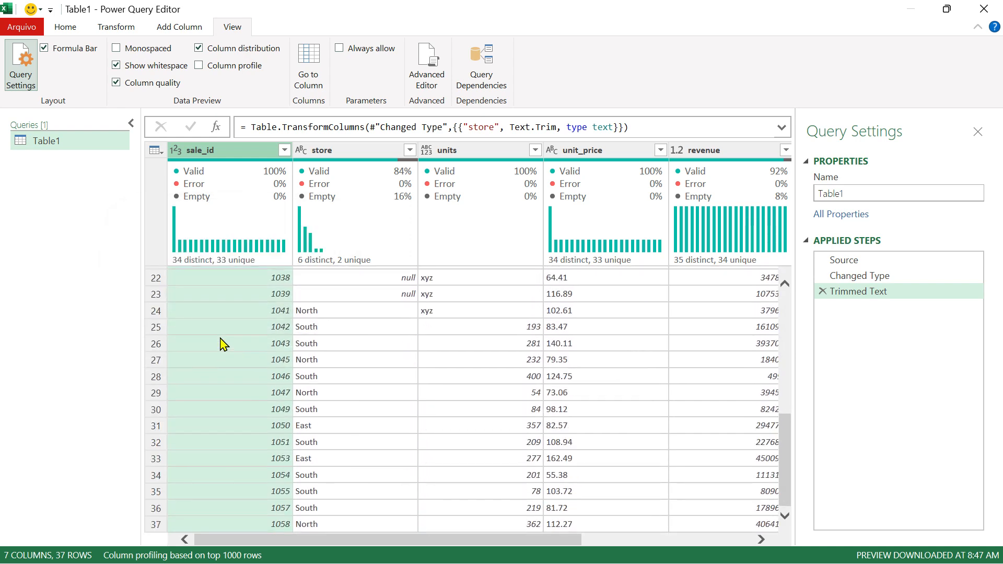
Scan the sale_id values through all rows again for empty or invalid entries.
{"action": "scroll", "coordinate": [224, 319], "scroll_direction": "up", "scroll_amount": 8}
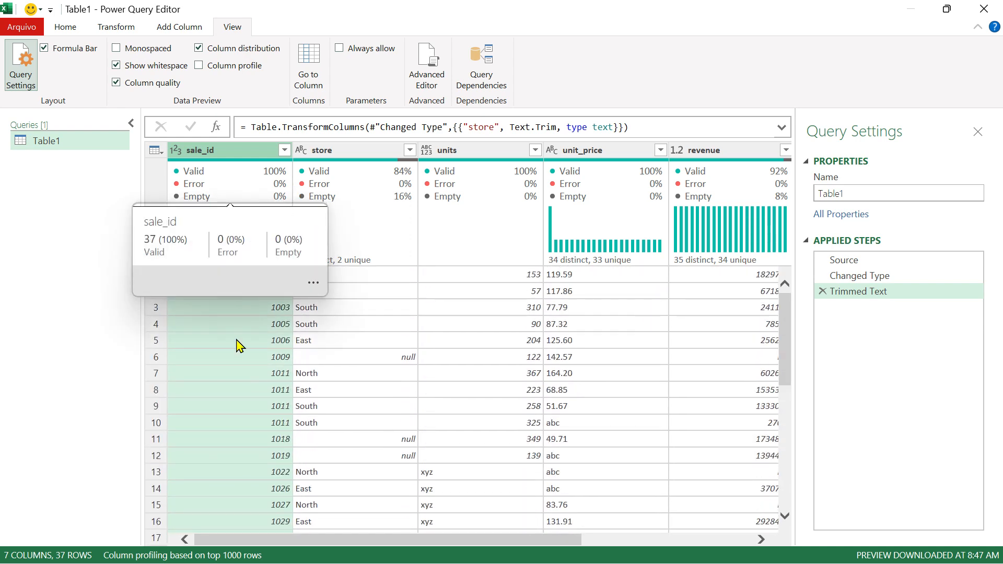
{"action": "scroll", "coordinate": [258, 381], "scroll_direction": "down", "scroll_amount": 1}
{"action": "scroll", "coordinate": [258, 381], "scroll_direction": "down", "scroll_amount": 7}
{"action": "scroll", "coordinate": [256, 382], "scroll_direction": "up", "scroll_amount": 8}
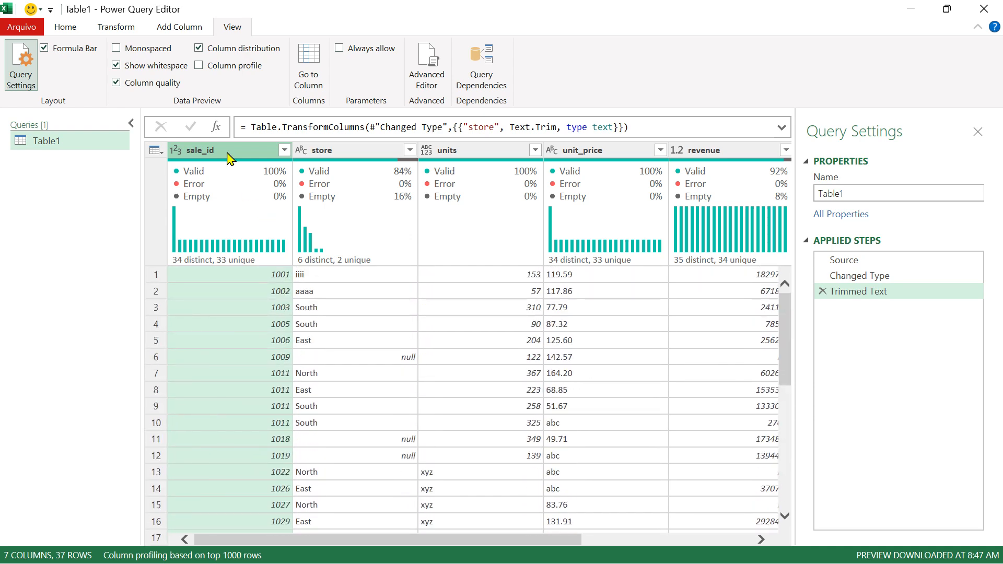
Examine the store column's quality statistics and count its null values, with Calculator open beside the table.
{"action": "left_click", "coordinate": [367, 151]}
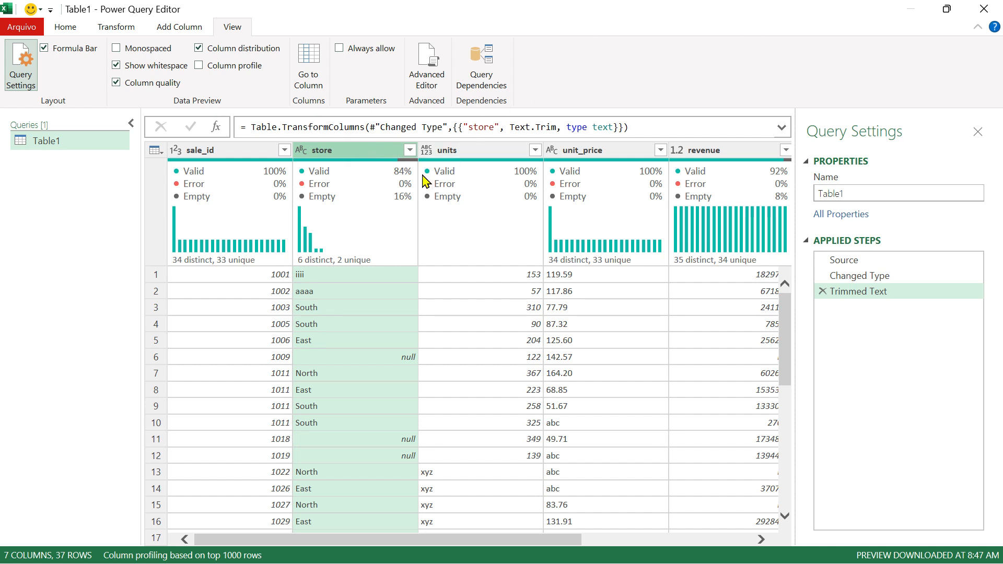
{"action": "mouse_move", "coordinate": [409, 180]}
{"action": "mouse_move", "coordinate": [399, 223]}
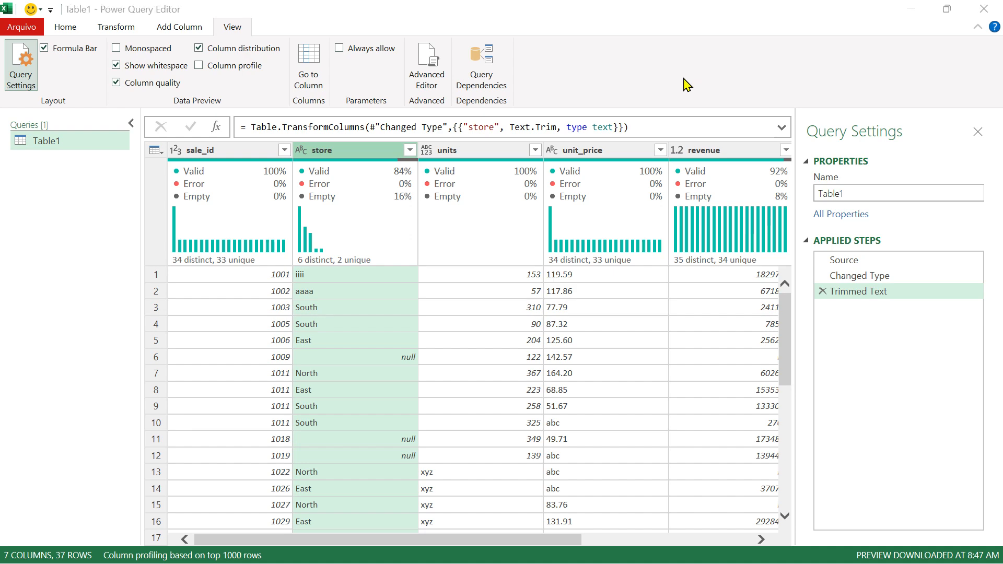
{"action": "left_click_drag", "start_coordinate": [400, 63], "coordinate": [672, 73]}
{"action": "scroll", "coordinate": [477, 273], "scroll_direction": "down", "scroll_amount": 2}
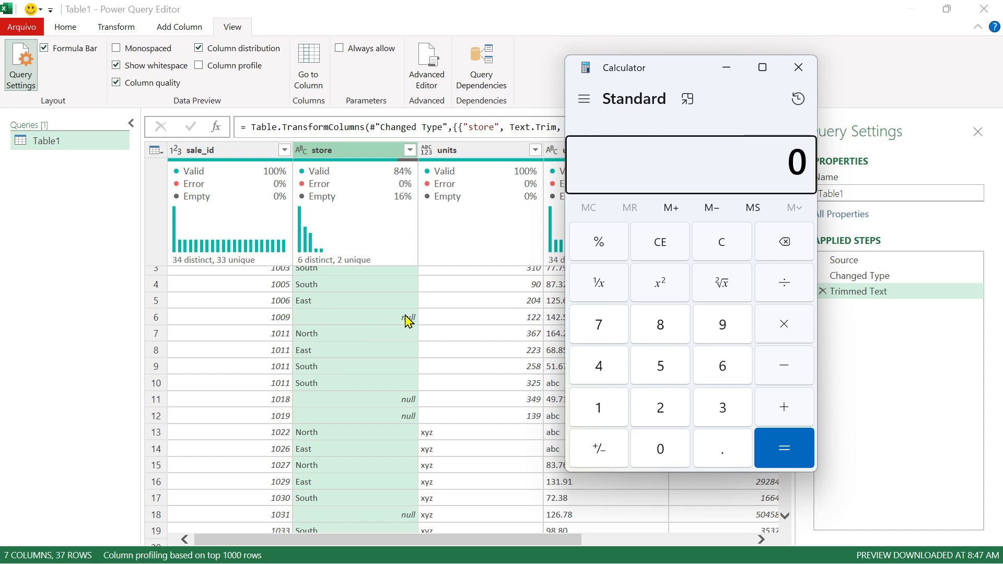
{"action": "scroll", "coordinate": [426, 397], "scroll_direction": "down", "scroll_amount": 5}
{"action": "scroll", "coordinate": [431, 355], "scroll_direction": "up", "scroll_amount": 6}
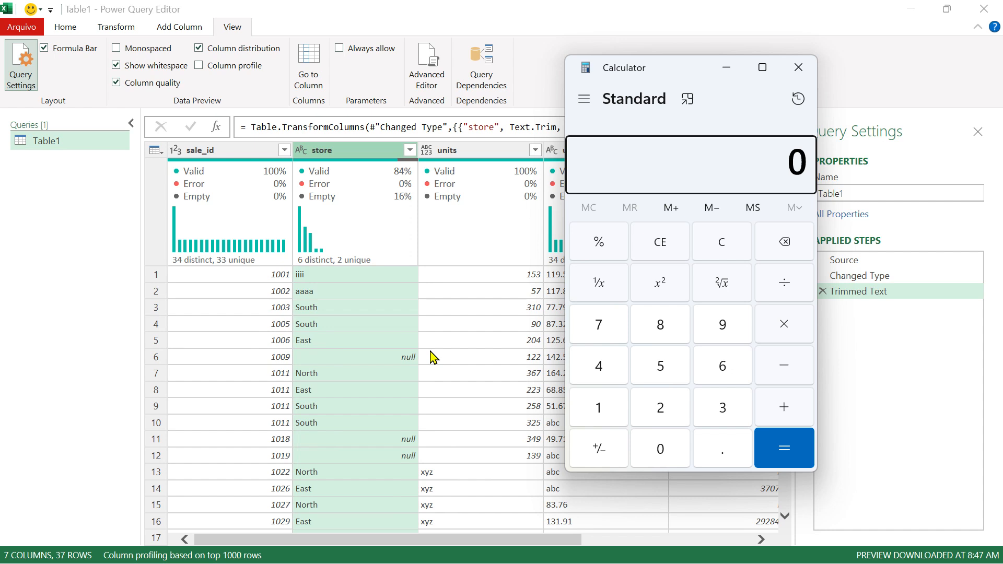
Calculate the share of empty store values in Calculator as 6 ÷ 37 × 100, close it and return to the first rows.
{"action": "key", "text": "6"}
{"action": "key", "text": "KP_Divide"}
{"action": "scroll", "coordinate": [411, 299], "scroll_direction": "down", "scroll_amount": 7}
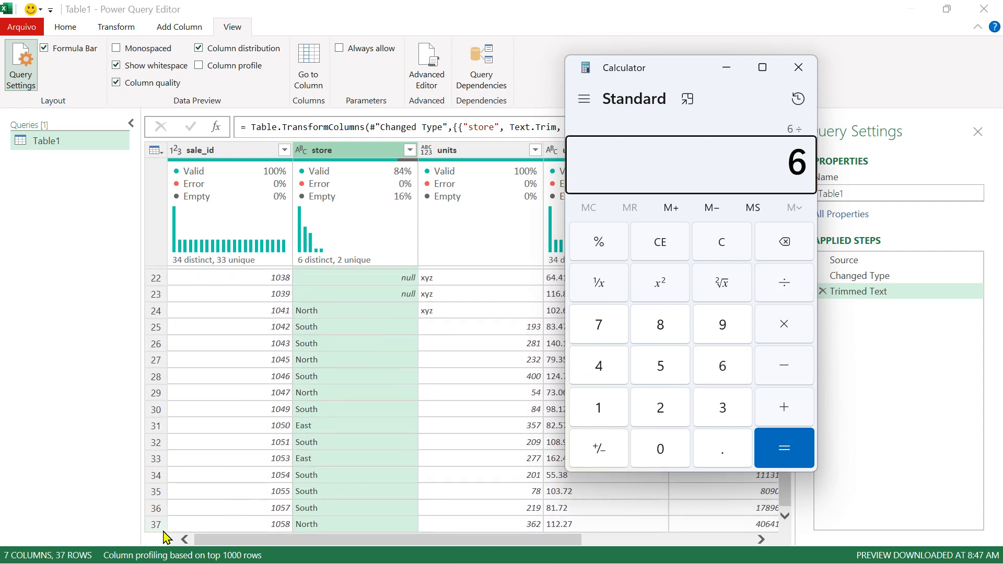
{"action": "key", "text": "3"}
{"action": "key", "text": "7"}
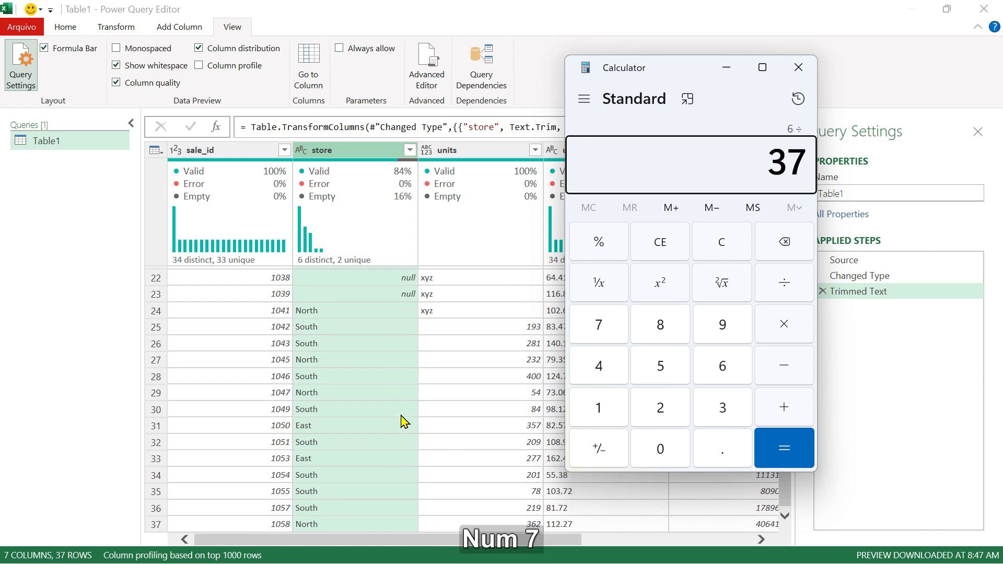
{"action": "key", "text": "KP_Multiply"}
{"action": "key", "text": "1"}
{"action": "key", "text": "0"}
{"action": "key", "text": "0"}
{"action": "key", "text": "Return"}
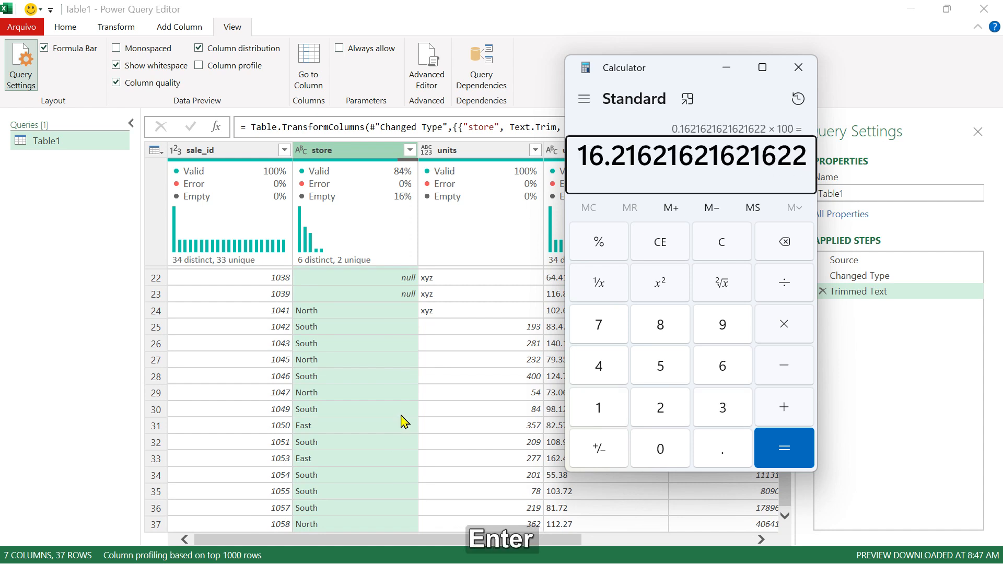
{"action": "left_click", "coordinate": [799, 68]}
{"action": "scroll", "coordinate": [370, 383], "scroll_direction": "up", "scroll_amount": 7}
{"action": "scroll", "coordinate": [371, 382], "scroll_direction": "up", "scroll_amount": 1}
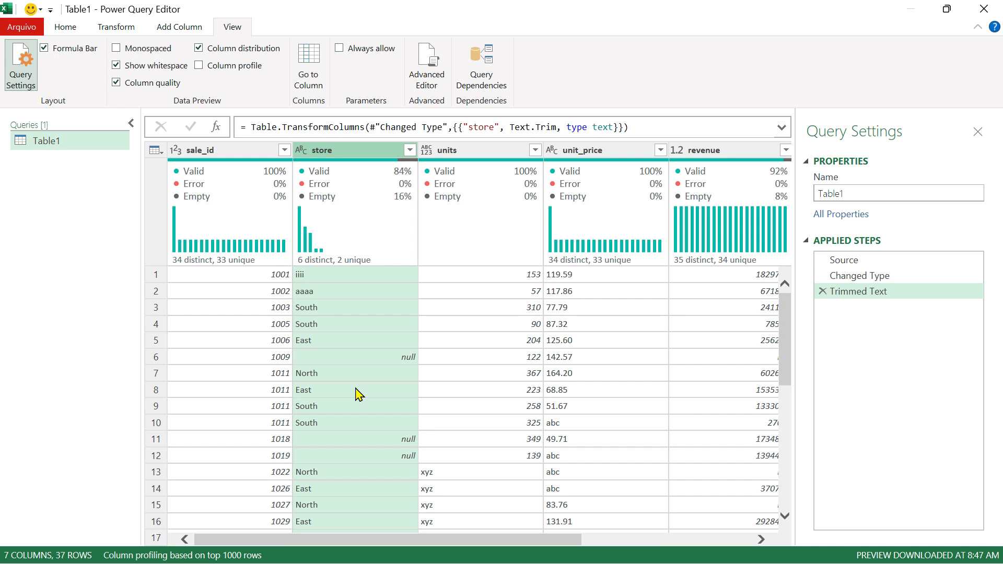
Change the units column's data type to Whole Number.
{"action": "left_click", "coordinate": [481, 152]}
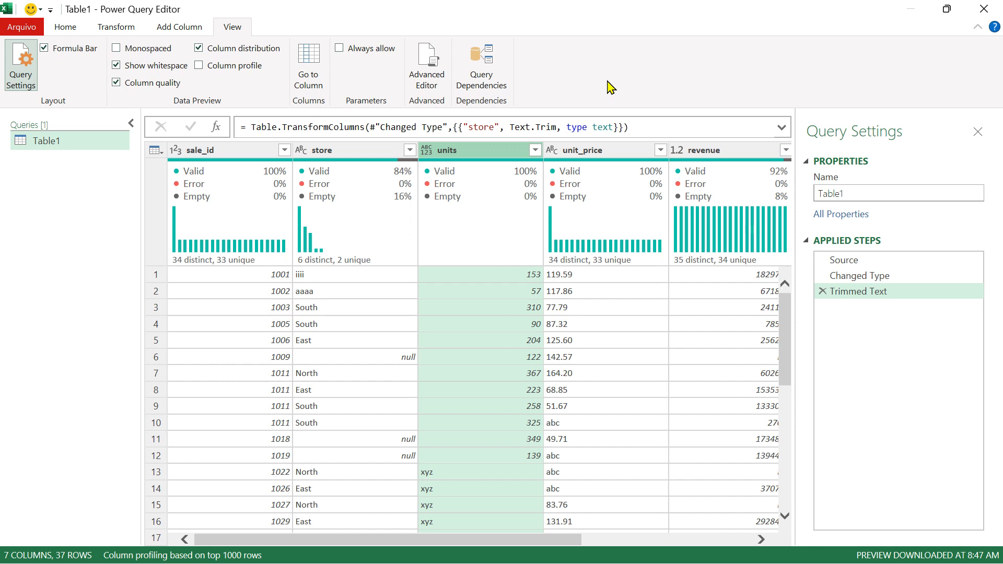
{"action": "left_click", "coordinate": [426, 151]}
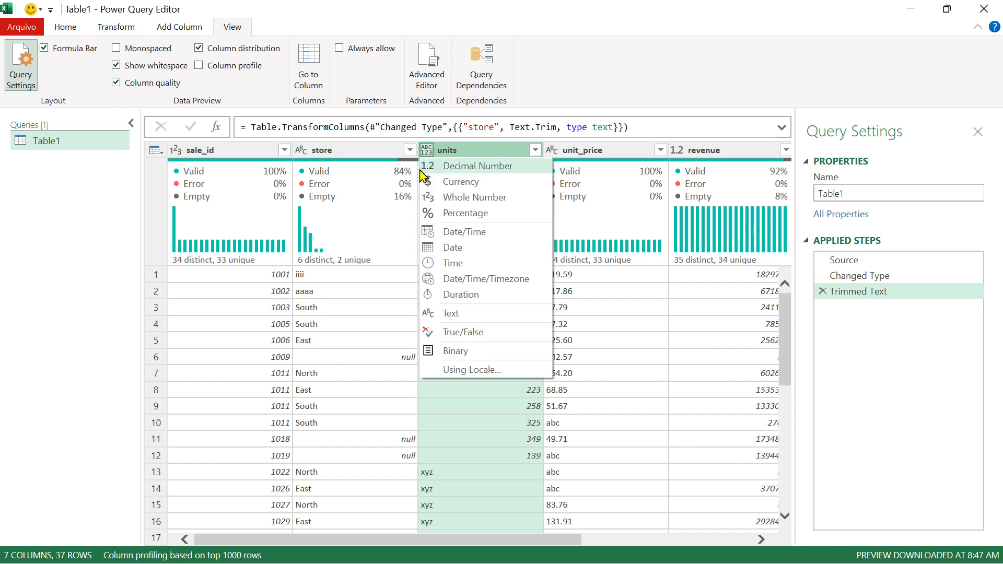
{"action": "left_click", "coordinate": [459, 197]}
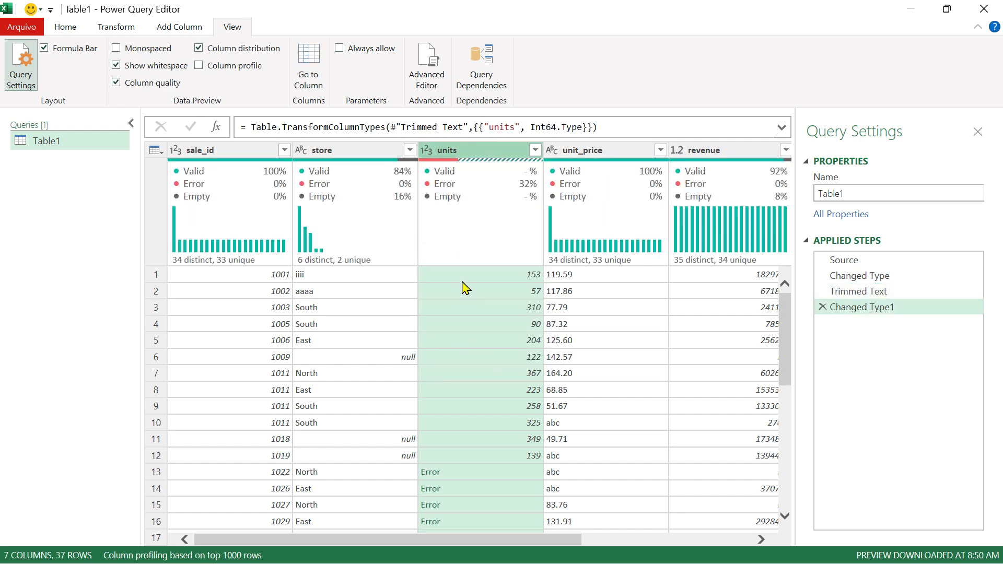
Review the error rows in the units column and compare them with the original values at the Trimmed Text step.
{"action": "scroll", "coordinate": [488, 309], "scroll_direction": "down", "scroll_amount": 4}
{"action": "scroll", "coordinate": [489, 309], "scroll_direction": "up", "scroll_amount": 4}
{"action": "scroll", "coordinate": [466, 431], "scroll_direction": "down", "scroll_amount": 1}
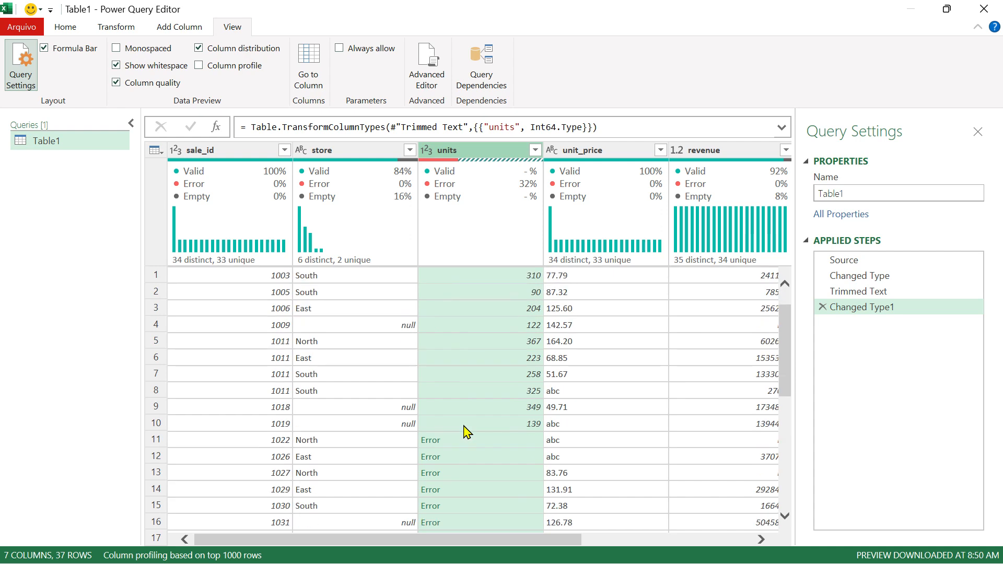
{"action": "scroll", "coordinate": [467, 431], "scroll_direction": "down", "scroll_amount": 4}
{"action": "left_click", "coordinate": [835, 291]}
{"action": "scroll", "coordinate": [509, 359], "scroll_direction": "down", "scroll_amount": 5}
{"action": "scroll", "coordinate": [514, 350], "scroll_direction": "up", "scroll_amount": 5}
{"action": "scroll", "coordinate": [521, 398], "scroll_direction": "down", "scroll_amount": 4}
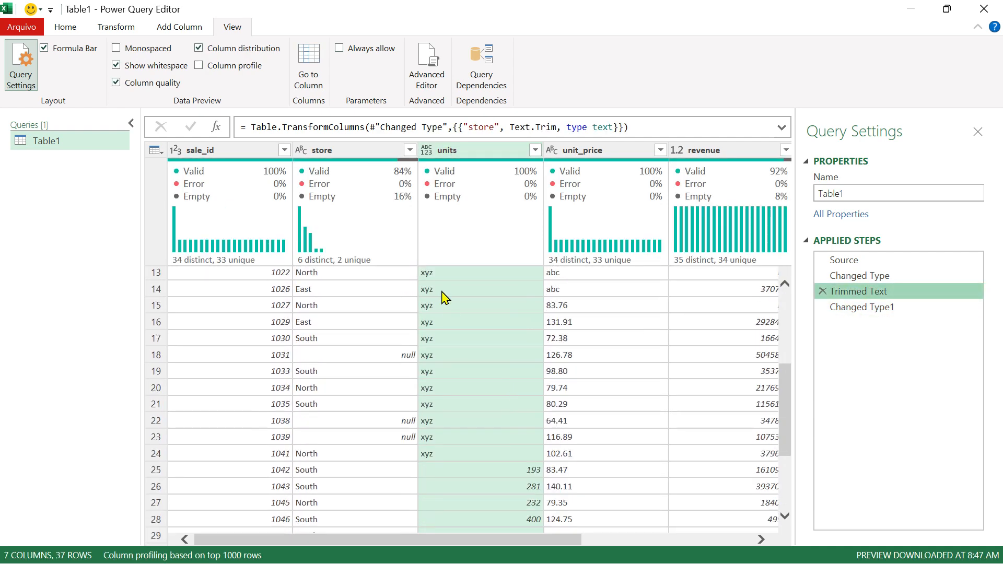
{"action": "scroll", "coordinate": [465, 455], "scroll_direction": "down", "scroll_amount": 2}
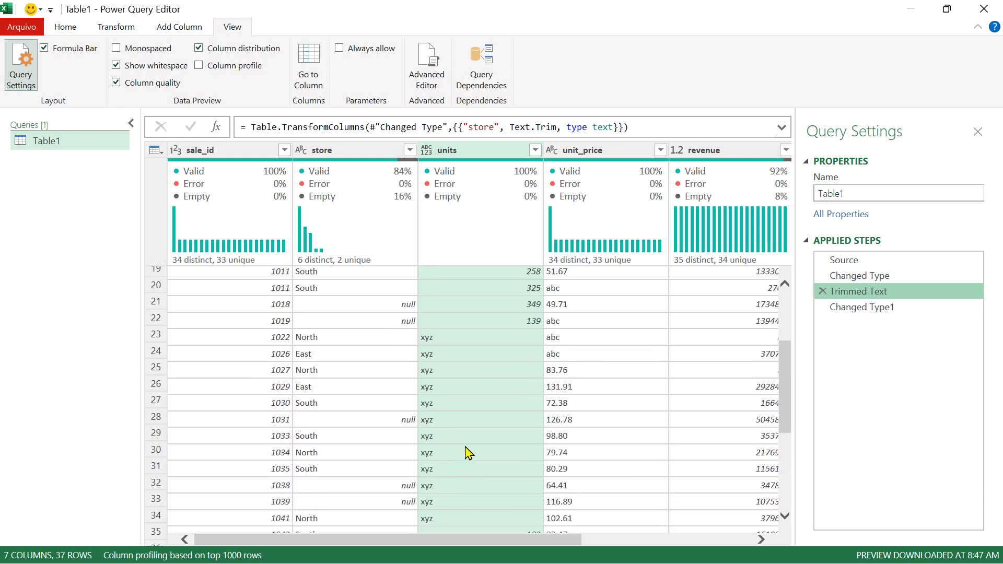
{"action": "scroll", "coordinate": [468, 452], "scroll_direction": "up", "scroll_amount": 6}
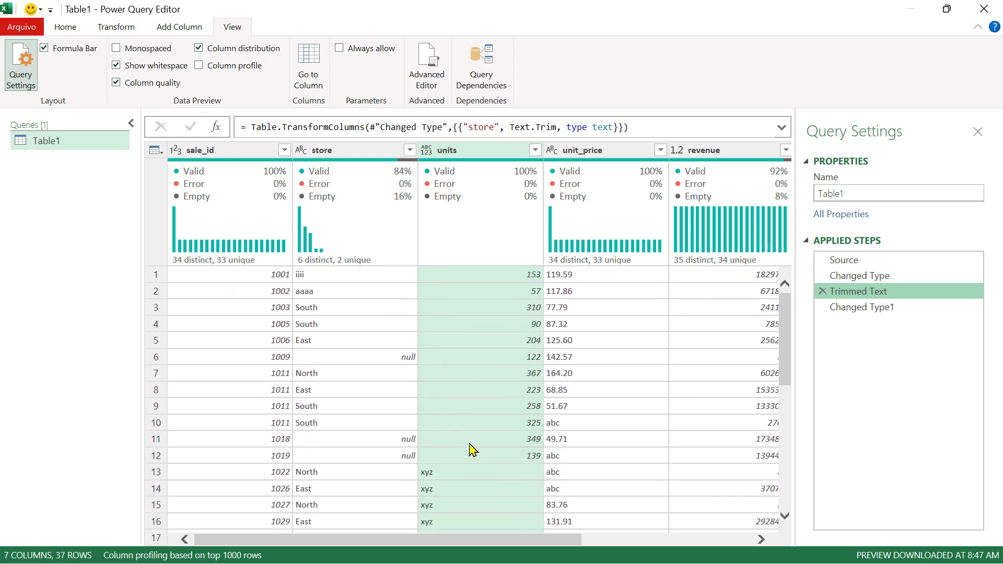
Return to the Changed Type1 step and examine the units column's error statistics and its rows to the end.
{"action": "left_click", "coordinate": [848, 308]}
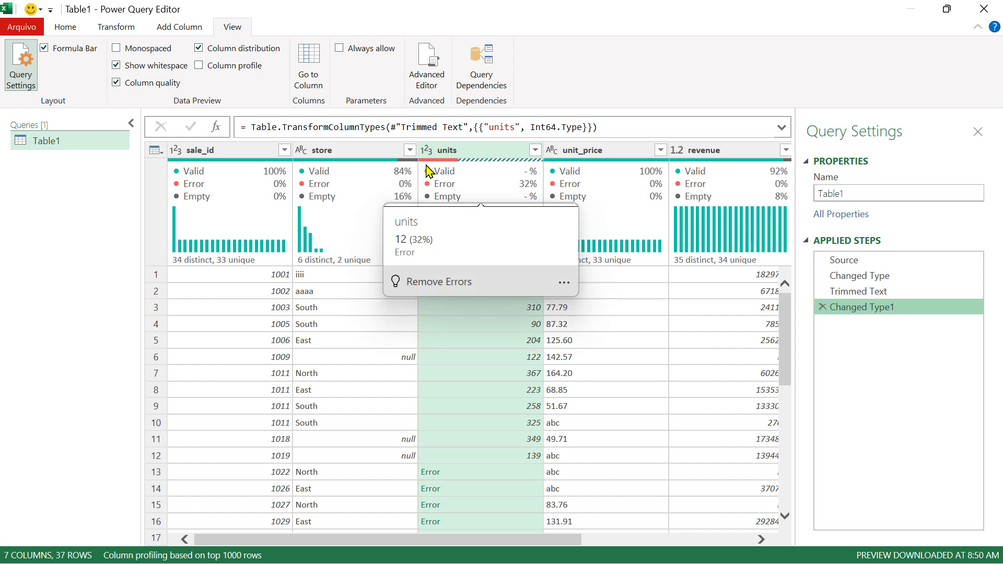
{"action": "scroll", "coordinate": [475, 392], "scroll_direction": "down", "scroll_amount": 4}
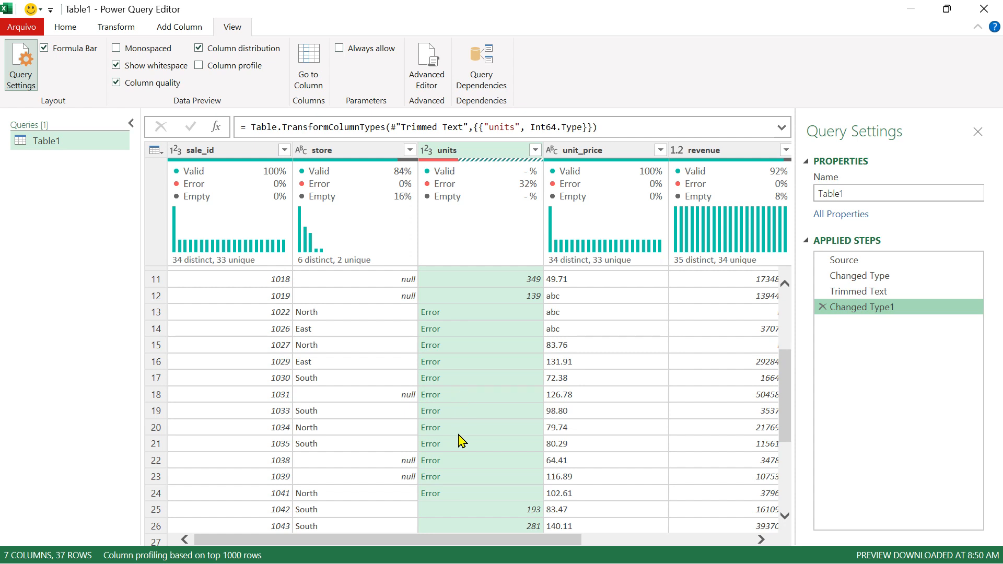
{"action": "scroll", "coordinate": [464, 475], "scroll_direction": "up", "scroll_amount": 3}
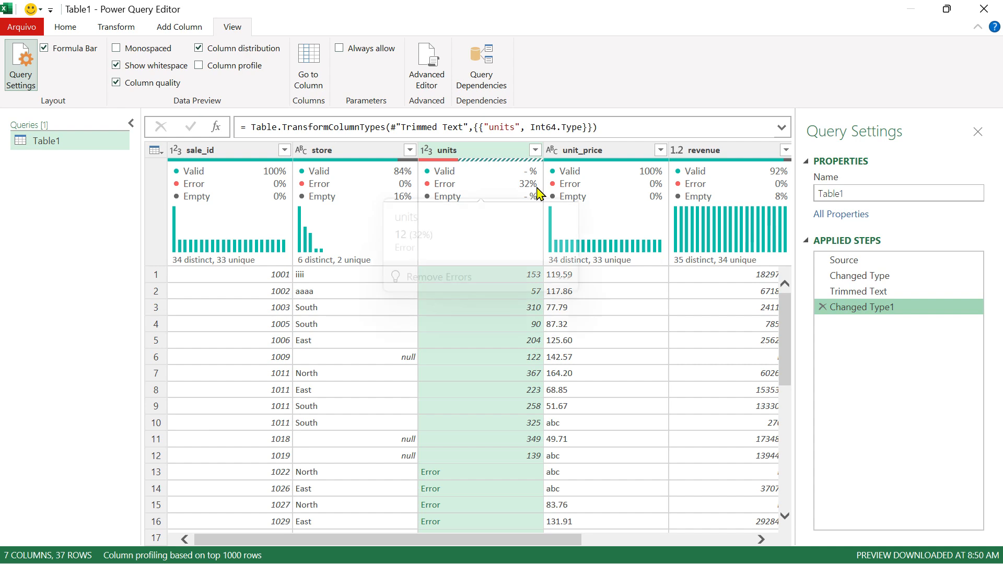
{"action": "mouse_move", "coordinate": [539, 195]}
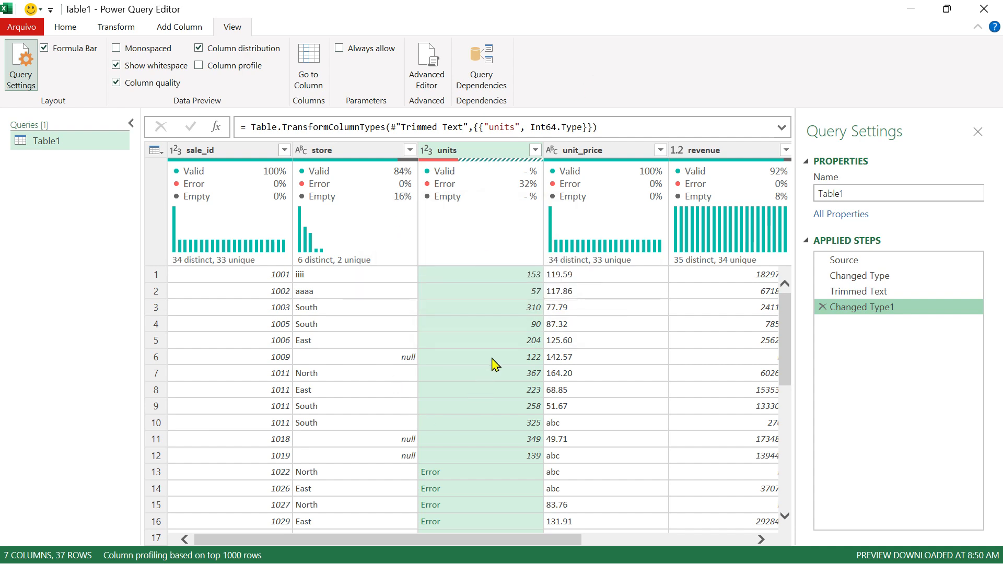
{"action": "scroll", "coordinate": [496, 362], "scroll_direction": "down", "scroll_amount": 7}
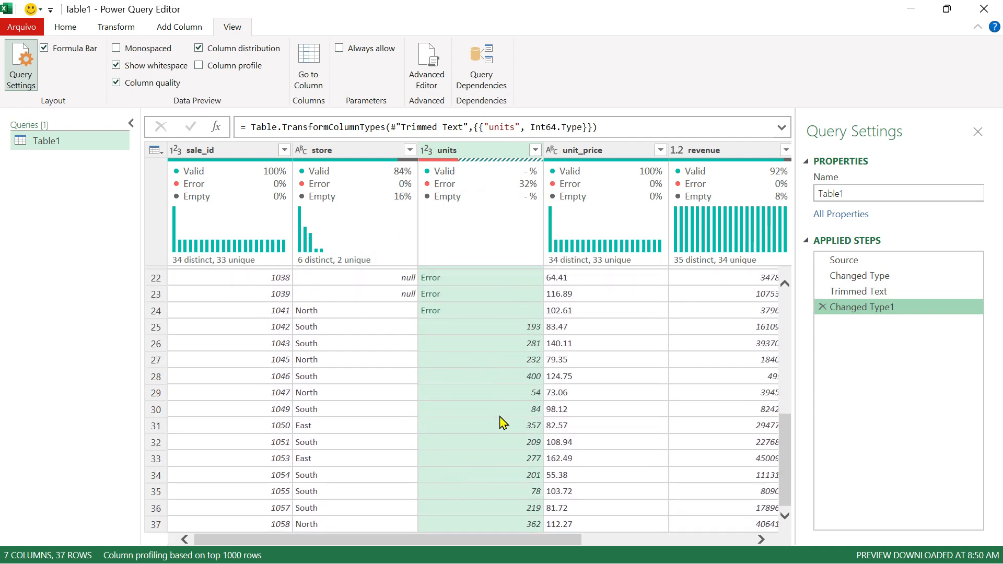
{"action": "scroll", "coordinate": [503, 423], "scroll_direction": "up", "scroll_amount": 7}
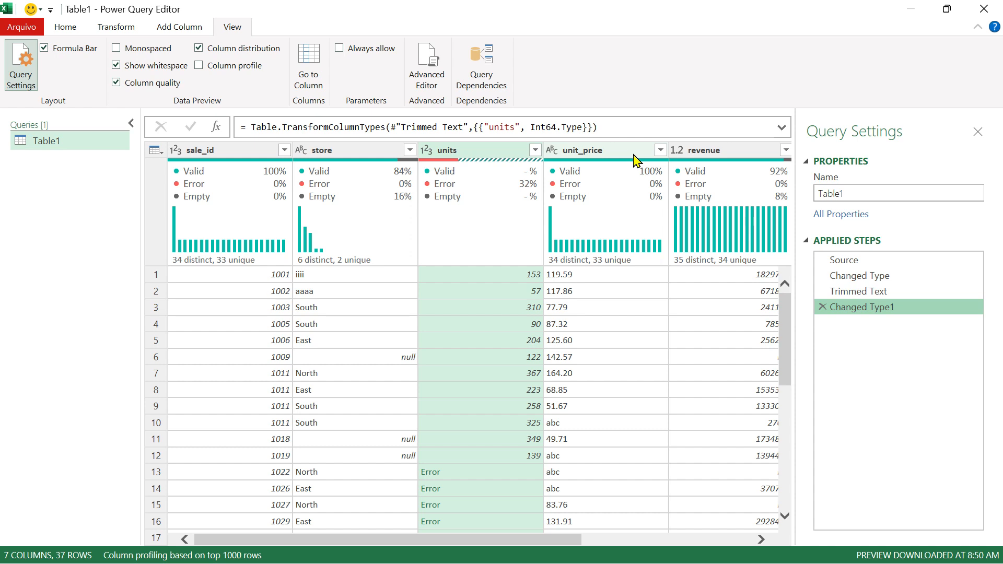
Change the unit_price column's data type to Decimal Number.
{"action": "left_click", "coordinate": [617, 153]}
{"action": "left_click", "coordinate": [551, 155]}
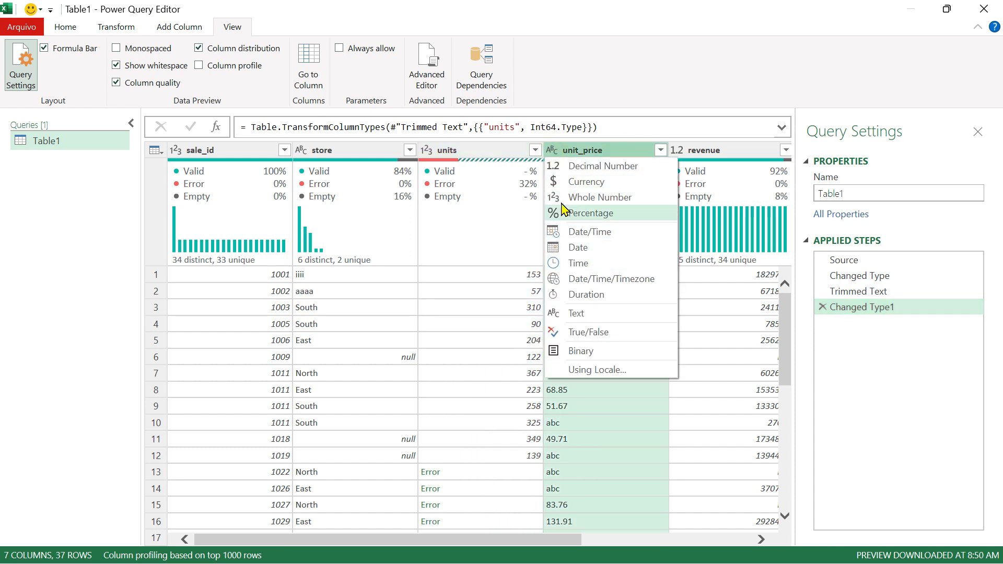
{"action": "left_click", "coordinate": [555, 166]}
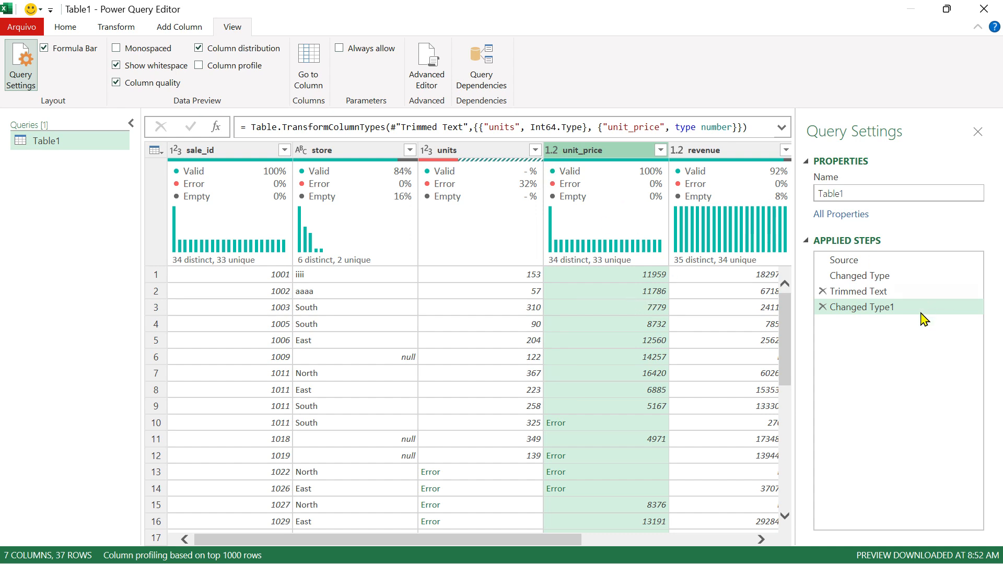
Go back to the Trimmed Text step and look for non-numeric values in the unit_price column.
{"action": "left_click", "coordinate": [919, 293]}
{"action": "scroll", "coordinate": [625, 329], "scroll_direction": "down", "scroll_amount": 6}
{"action": "scroll", "coordinate": [627, 342], "scroll_direction": "up", "scroll_amount": 5}
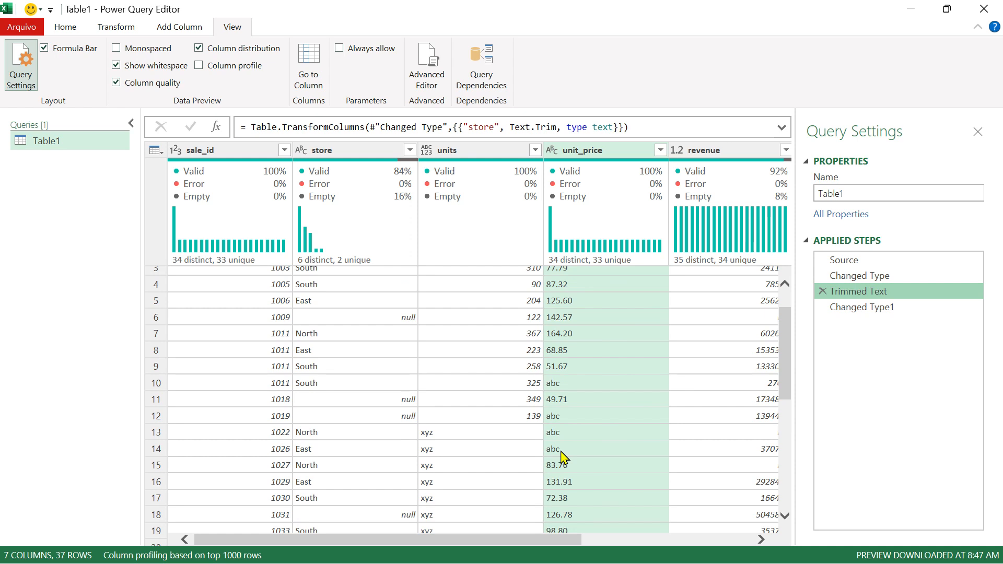
{"action": "scroll", "coordinate": [574, 455], "scroll_direction": "down", "scroll_amount": 3}
{"action": "scroll", "coordinate": [601, 453], "scroll_direction": "down", "scroll_amount": 3}
{"action": "scroll", "coordinate": [600, 454], "scroll_direction": "up", "scroll_amount": 7}
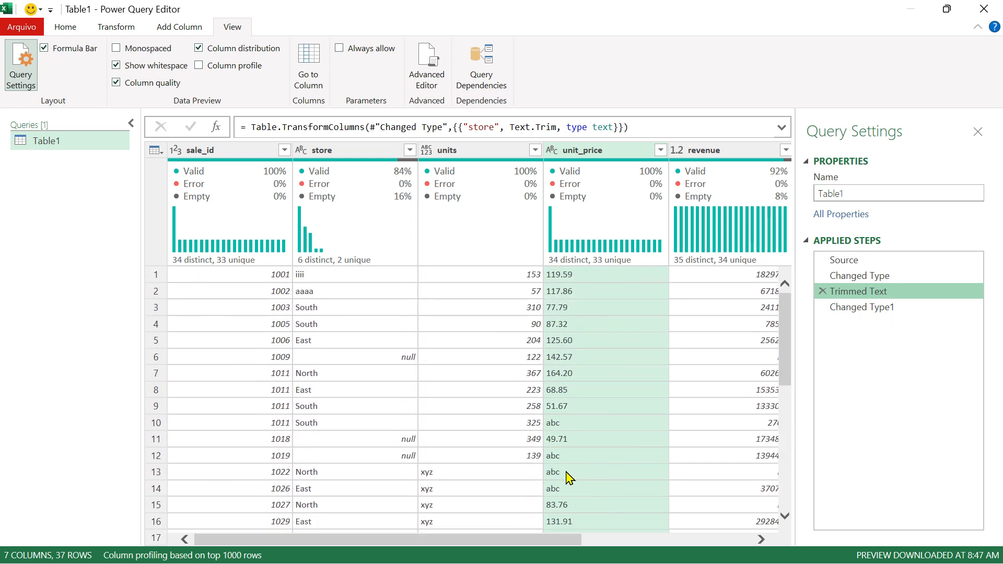
Reopen the Changed Type1 step and compare the error statistics of the units and unit_price columns with their rows.
{"action": "left_click", "coordinate": [853, 309]}
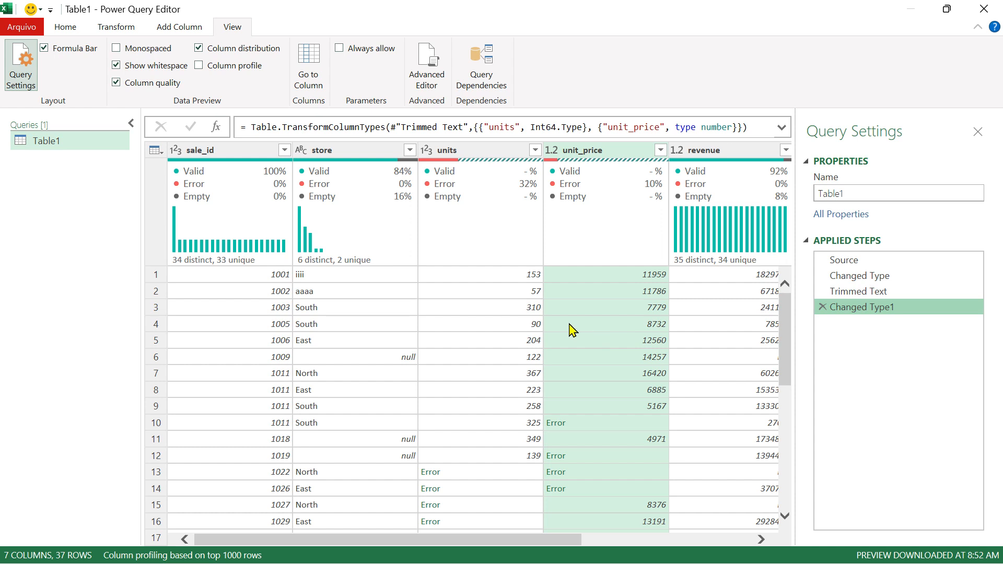
{"action": "mouse_move", "coordinate": [464, 201]}
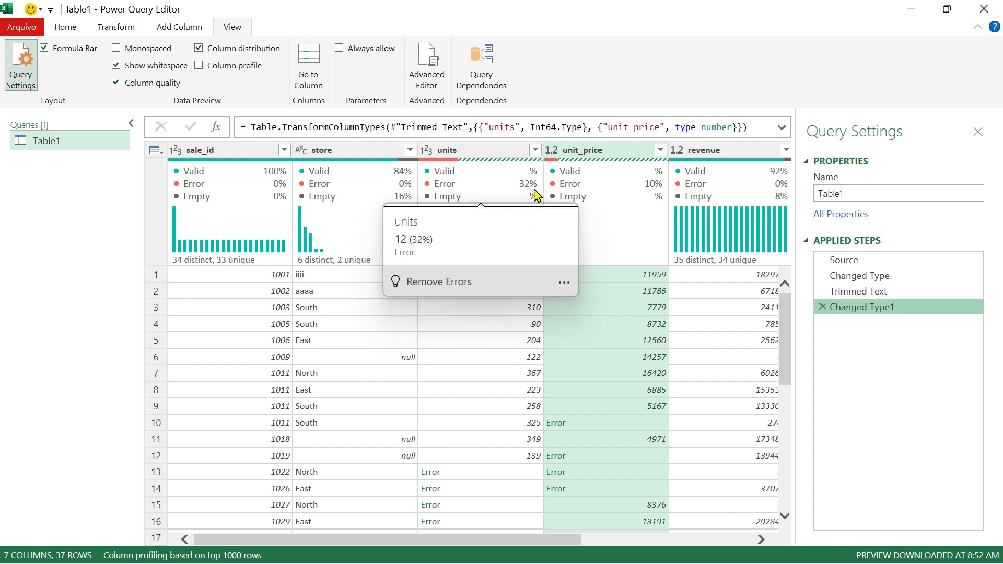
{"action": "left_click", "coordinate": [479, 150]}
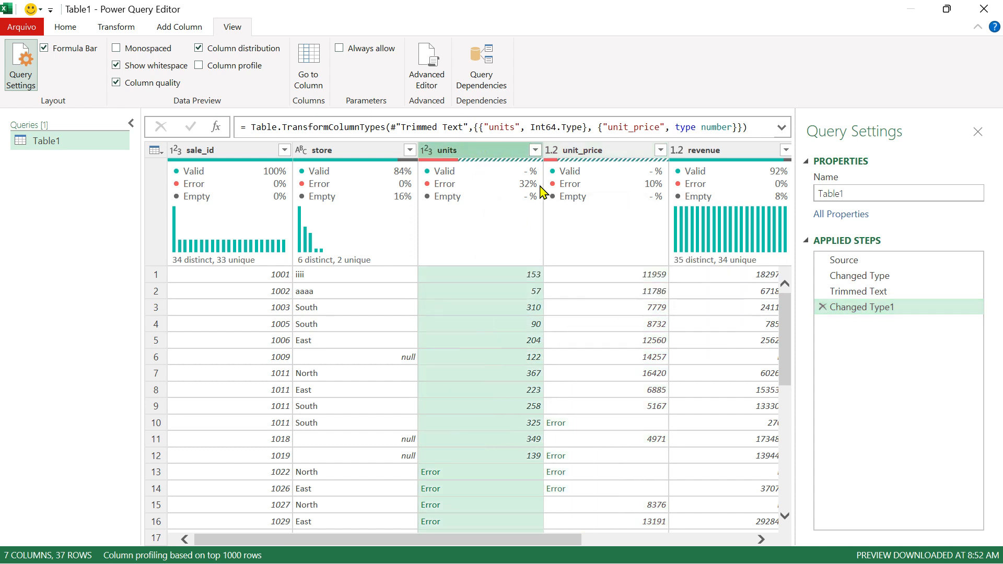
{"action": "mouse_move", "coordinate": [540, 193]}
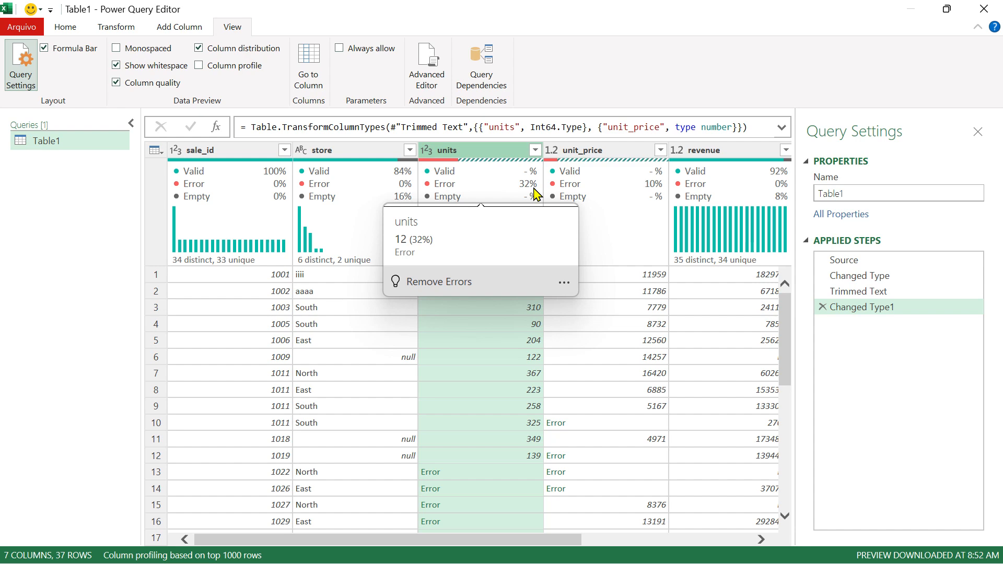
{"action": "mouse_move", "coordinate": [658, 193]}
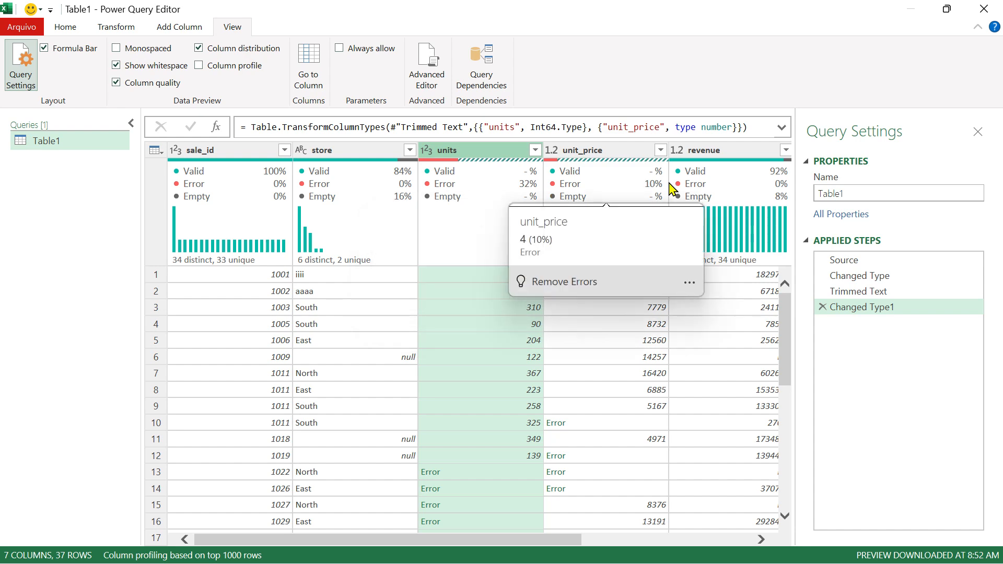
{"action": "scroll", "coordinate": [614, 412], "scroll_direction": "down", "scroll_amount": 7}
{"action": "scroll", "coordinate": [617, 415], "scroll_direction": "up", "scroll_amount": 8}
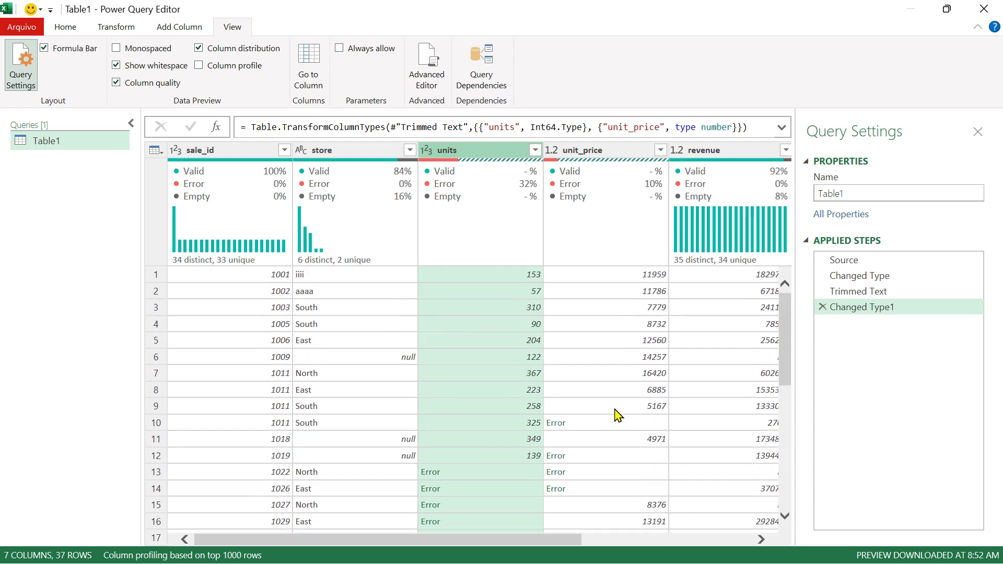
{"action": "mouse_move", "coordinate": [555, 167]}
{"action": "mouse_move", "coordinate": [421, 169]}
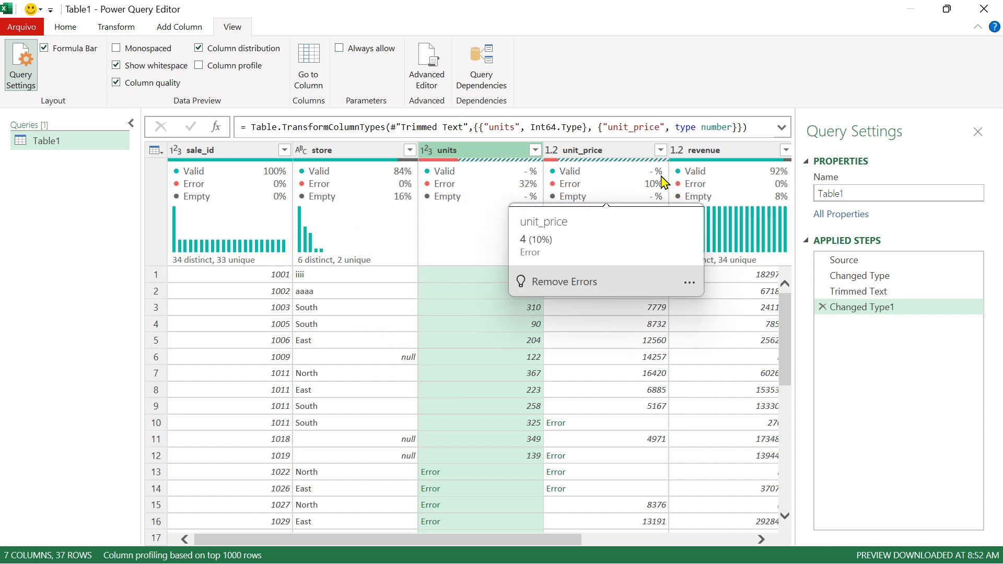
{"action": "mouse_move", "coordinate": [453, 203]}
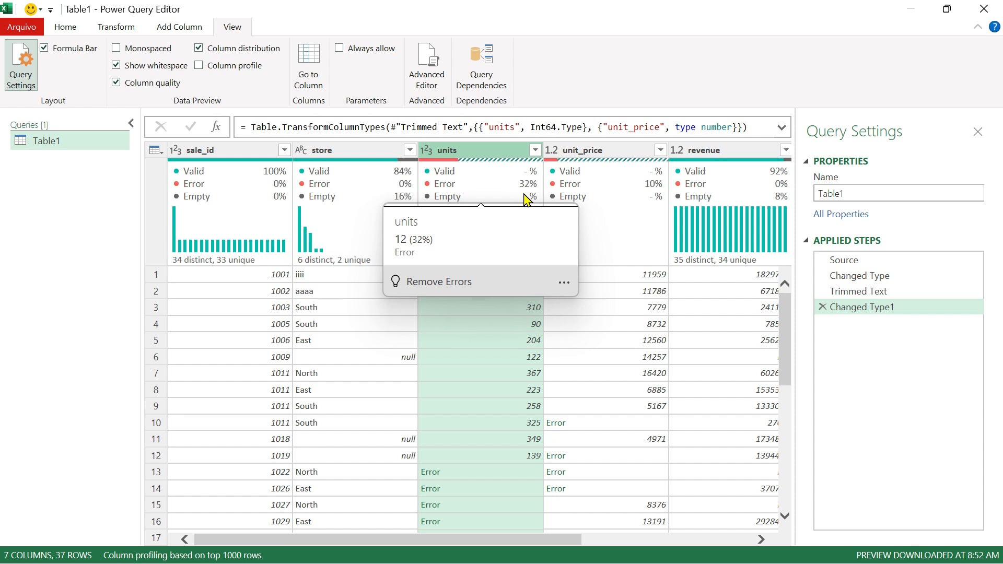
Replace the errors in the units column with the value 100.
{"action": "left_click", "coordinate": [621, 62]}
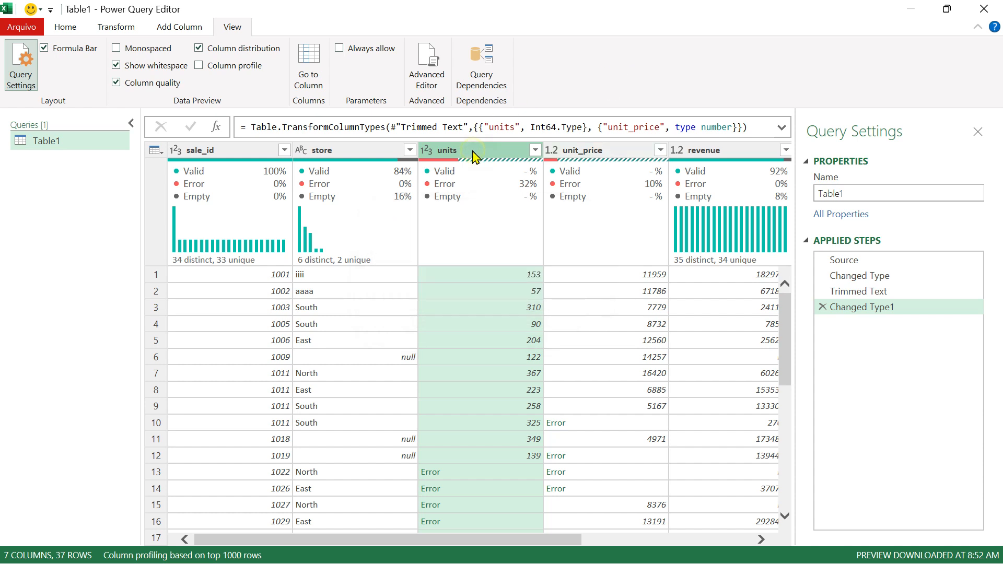
{"action": "left_click", "coordinate": [624, 154]}
{"action": "left_click", "coordinate": [476, 155]}
{"action": "left_click", "coordinate": [123, 29]}
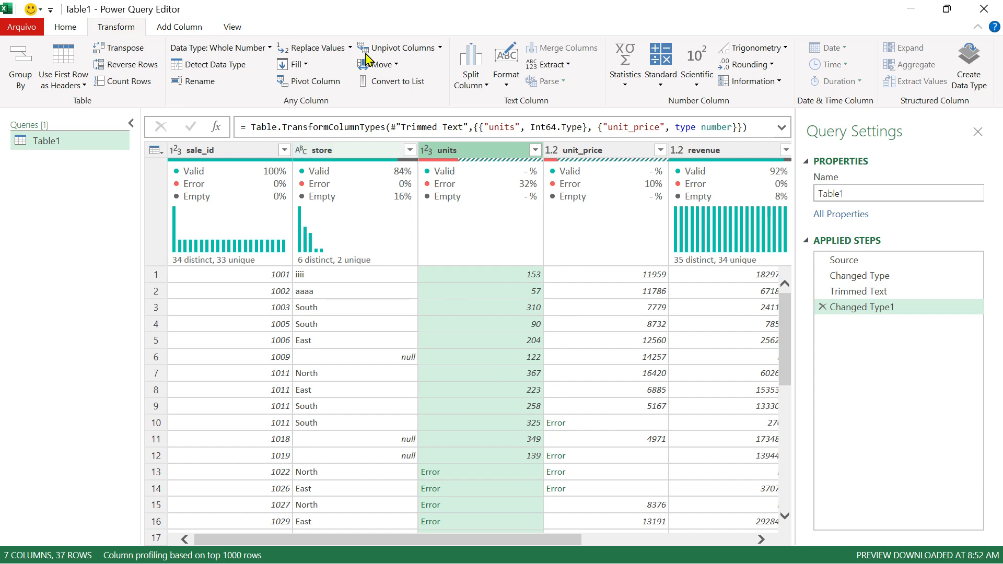
{"action": "left_click", "coordinate": [350, 48]}
{"action": "left_click", "coordinate": [332, 88]}
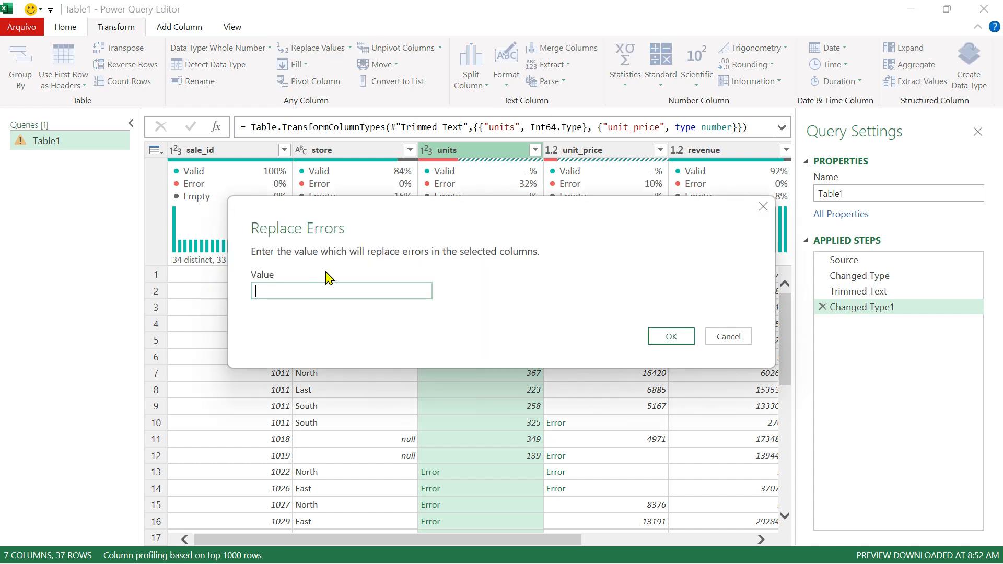
{"action": "type", "text": "100"}
{"action": "left_click", "coordinate": [673, 337]}
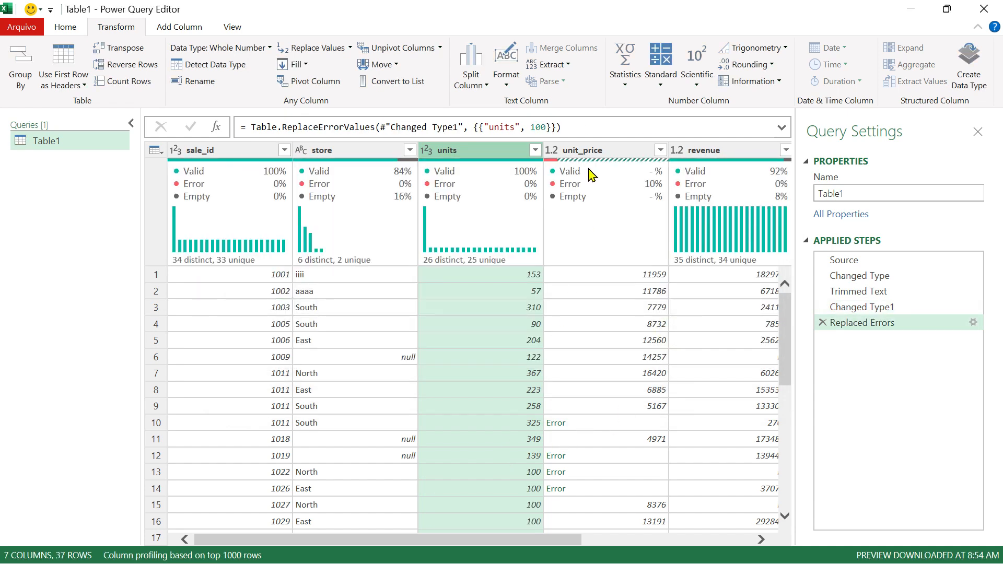
Replace the errors in the unit_price column with the value 5000.
{"action": "left_click", "coordinate": [614, 152]}
{"action": "left_click", "coordinate": [356, 48]}
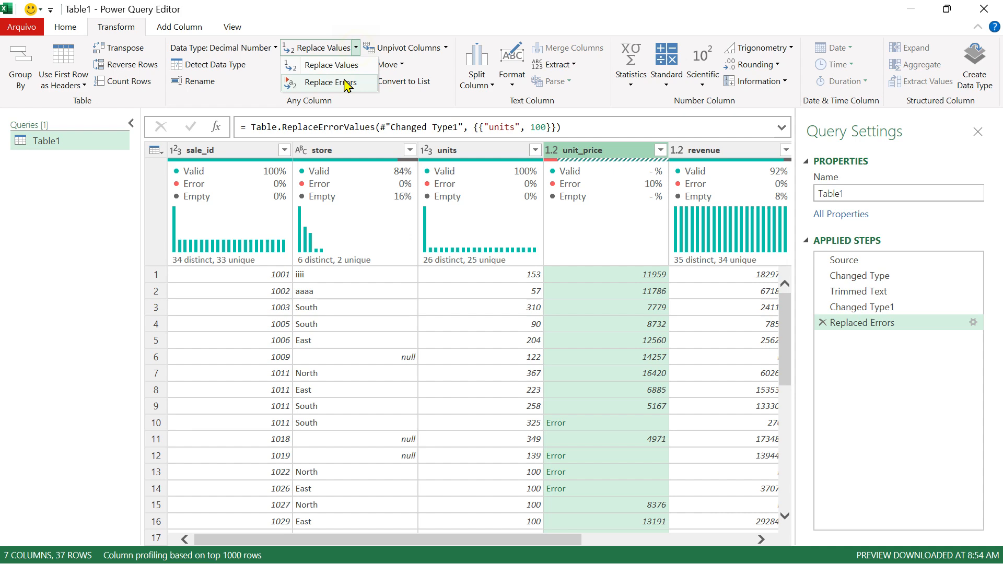
{"action": "left_click", "coordinate": [326, 82]}
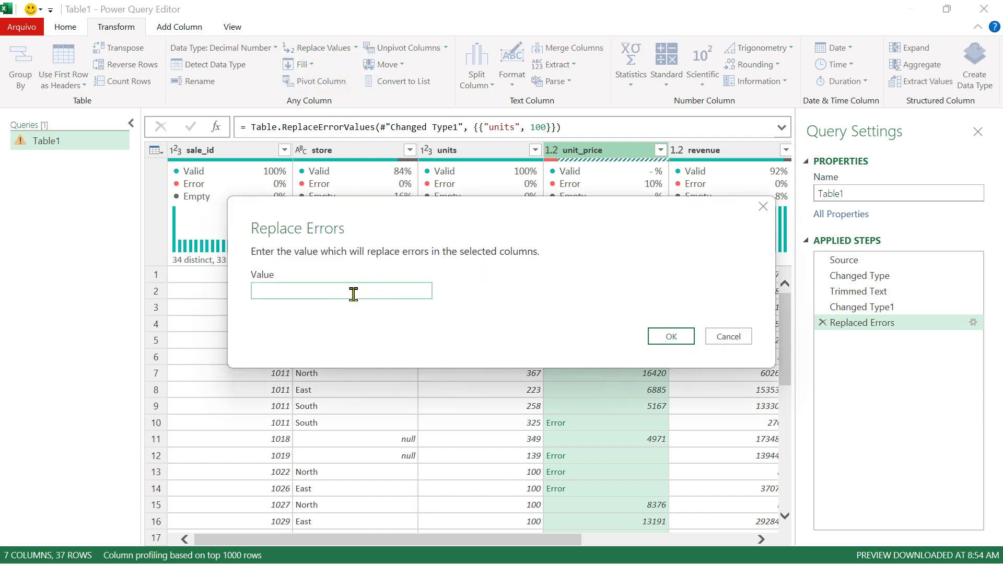
{"action": "type", "text": "5000"}
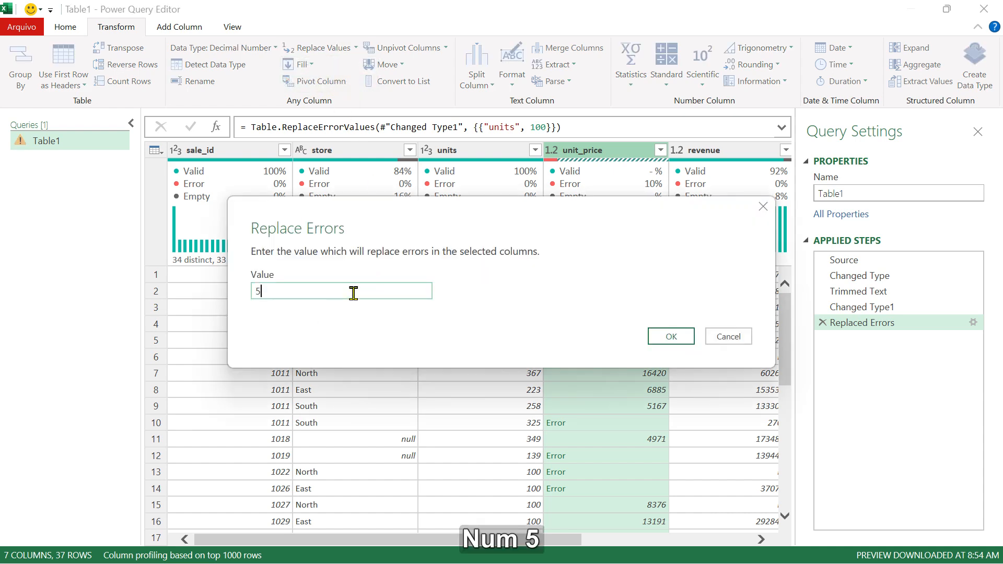
{"action": "left_click", "coordinate": [669, 337]}
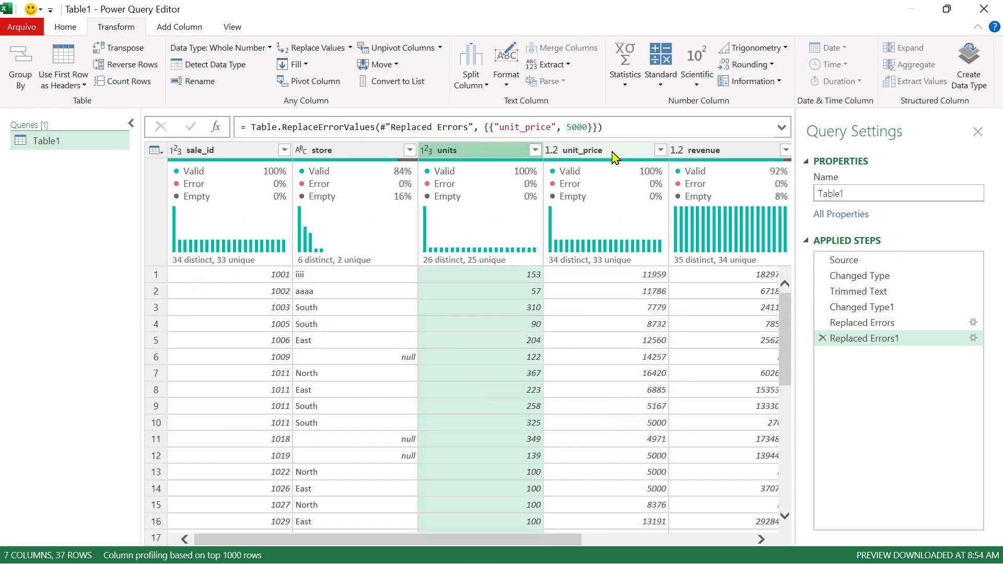
{"action": "mouse_move", "coordinate": [663, 188]}
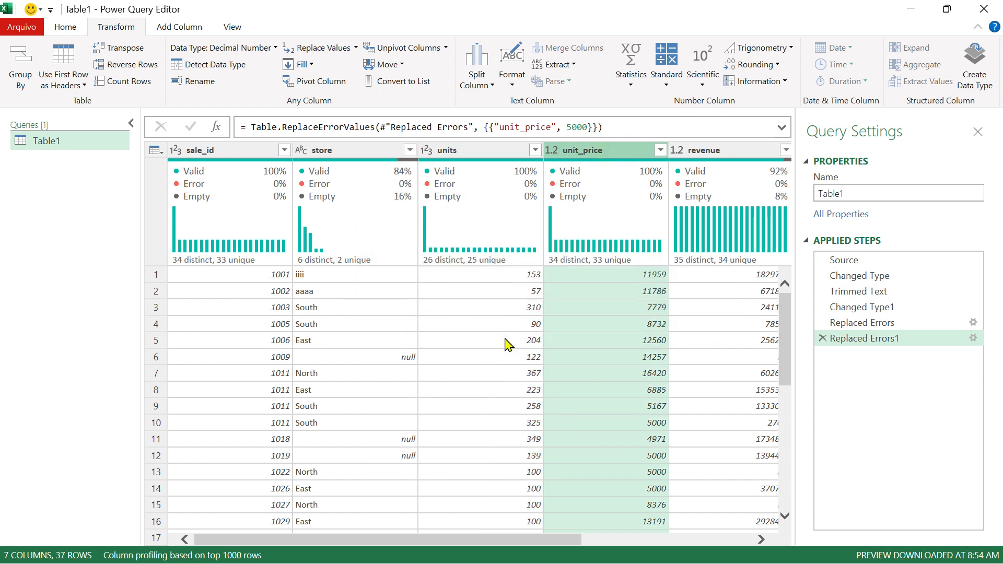
Switch the column distribution charts off and back on to compare the preview with and without them.
{"action": "left_click", "coordinate": [234, 29]}
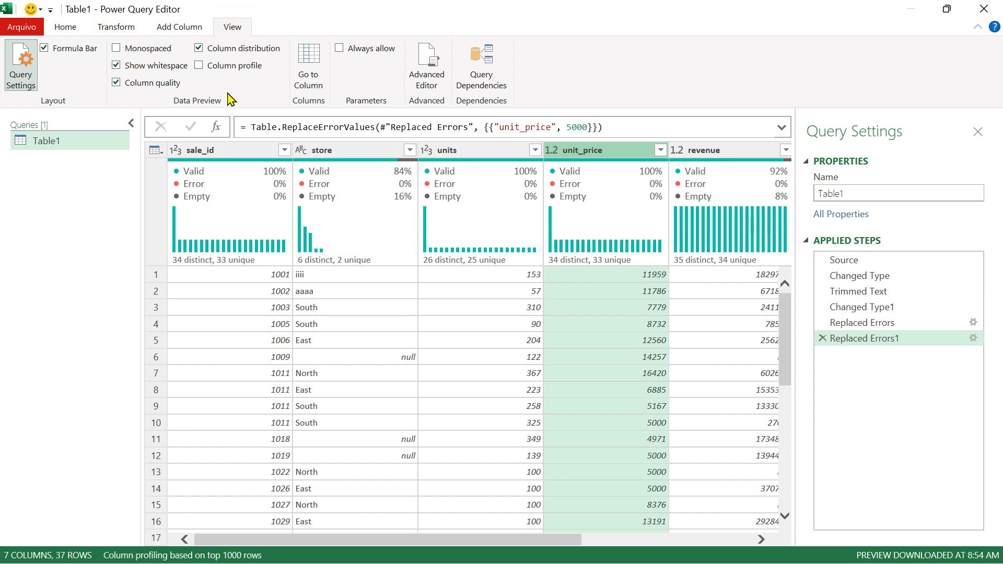
{"action": "left_click", "coordinate": [199, 52]}
{"action": "left_click", "coordinate": [198, 50]}
{"action": "left_click", "coordinate": [199, 49]}
{"action": "left_click", "coordinate": [200, 52]}
Examine the sale_id column's distribution chart and its distinct and unique counts against the rows.
{"action": "left_click", "coordinate": [241, 153]}
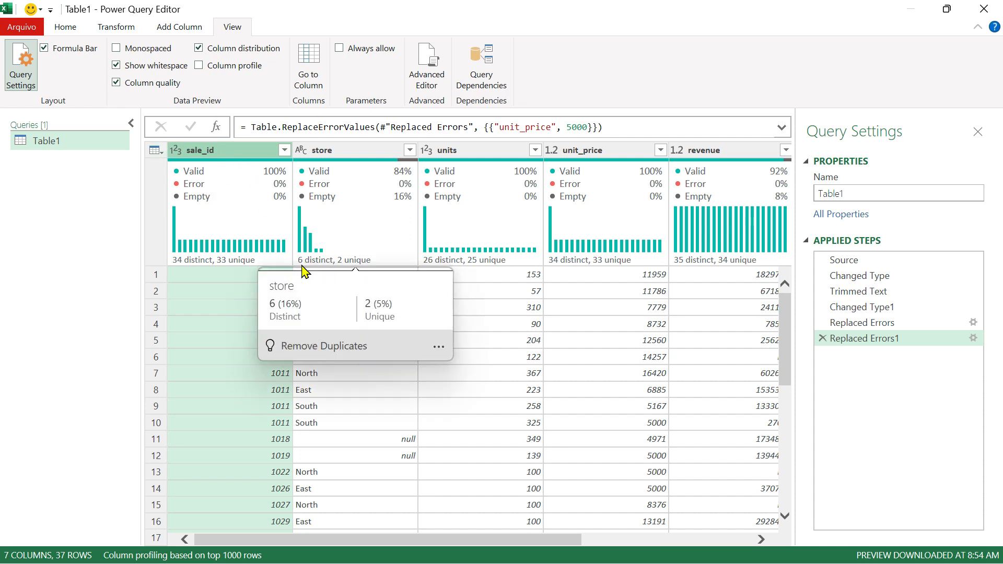
{"action": "mouse_move", "coordinate": [182, 252]}
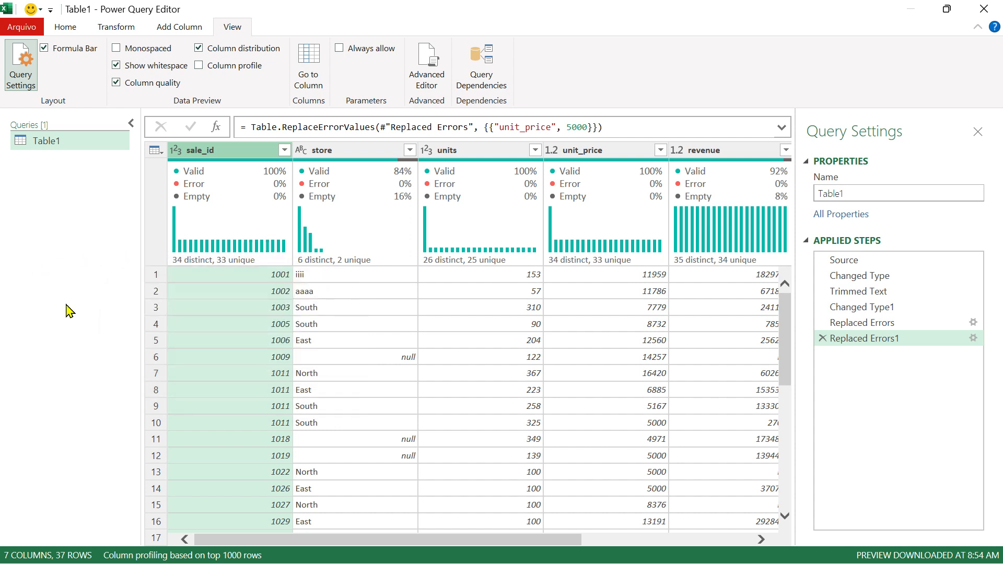
{"action": "scroll", "coordinate": [224, 353], "scroll_direction": "down", "scroll_amount": 2}
{"action": "scroll", "coordinate": [223, 354], "scroll_direction": "up", "scroll_amount": 2}
{"action": "mouse_move", "coordinate": [219, 255]}
{"action": "scroll", "coordinate": [226, 302], "scroll_direction": "down", "scroll_amount": 1}
{"action": "scroll", "coordinate": [226, 300], "scroll_direction": "up", "scroll_amount": 1}
{"action": "mouse_move", "coordinate": [185, 255]}
Examine the store column's distribution chart and compare its distinct and unique values with all the rows.
{"action": "left_click", "coordinate": [358, 151]}
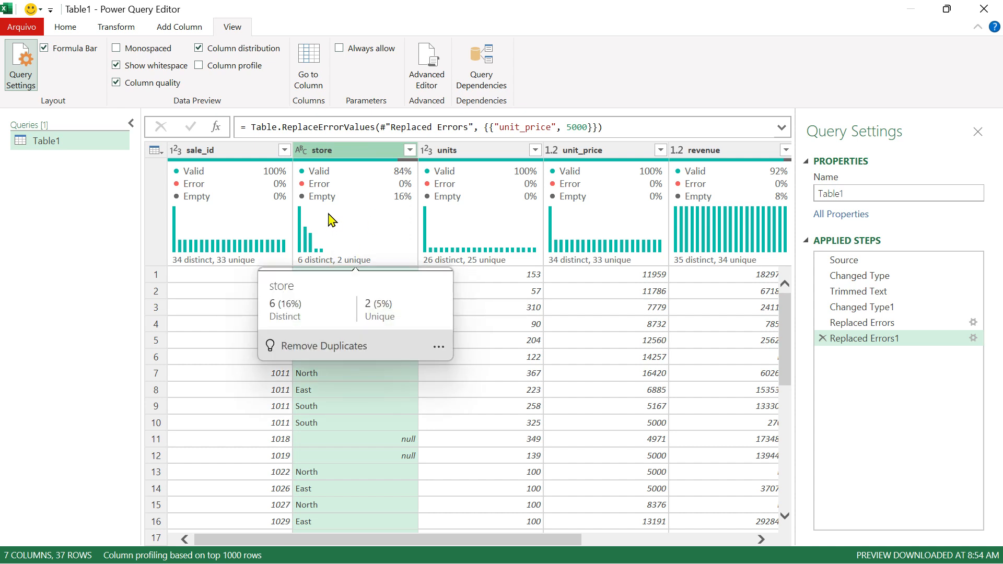
{"action": "mouse_move", "coordinate": [302, 219]}
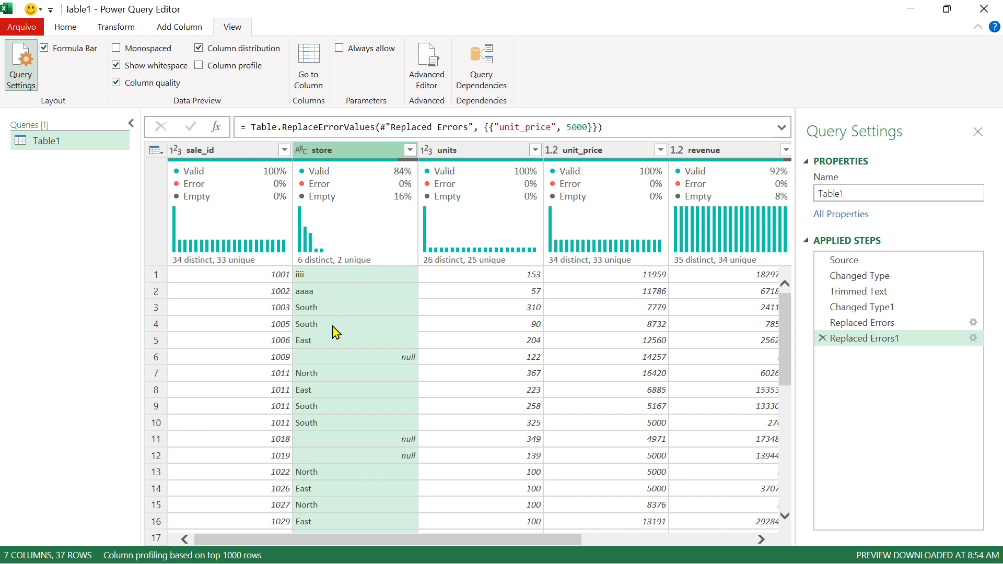
{"action": "scroll", "coordinate": [366, 442], "scroll_direction": "down", "scroll_amount": 8}
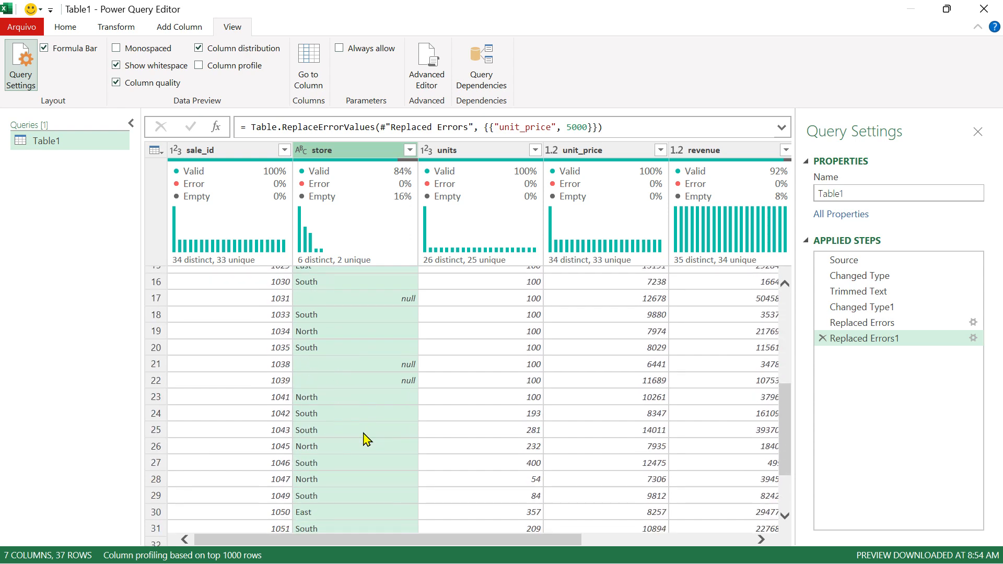
{"action": "scroll", "coordinate": [381, 428], "scroll_direction": "up", "scroll_amount": 5}
{"action": "scroll", "coordinate": [394, 426], "scroll_direction": "down", "scroll_amount": 4}
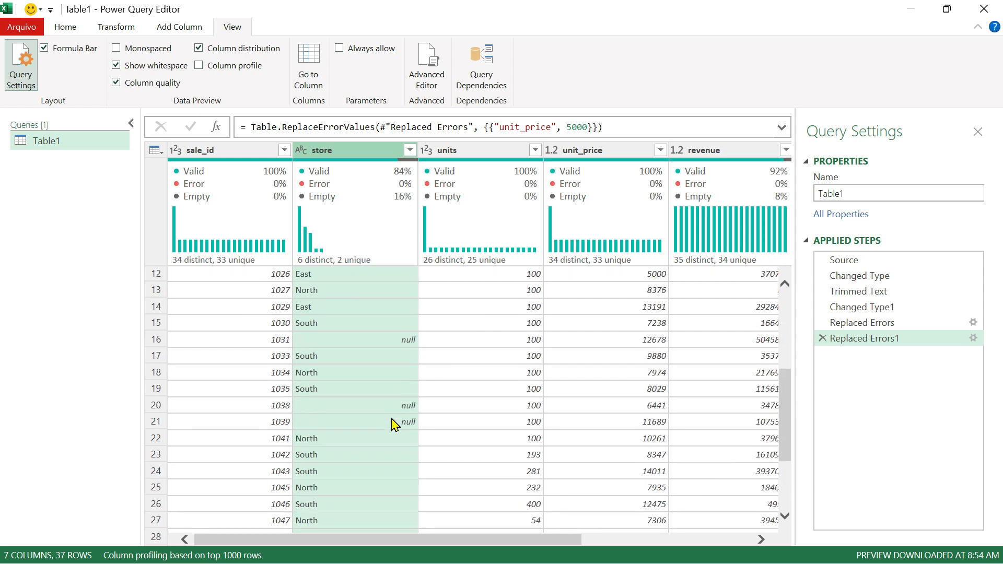
{"action": "scroll", "coordinate": [395, 424], "scroll_direction": "up", "scroll_amount": 7}
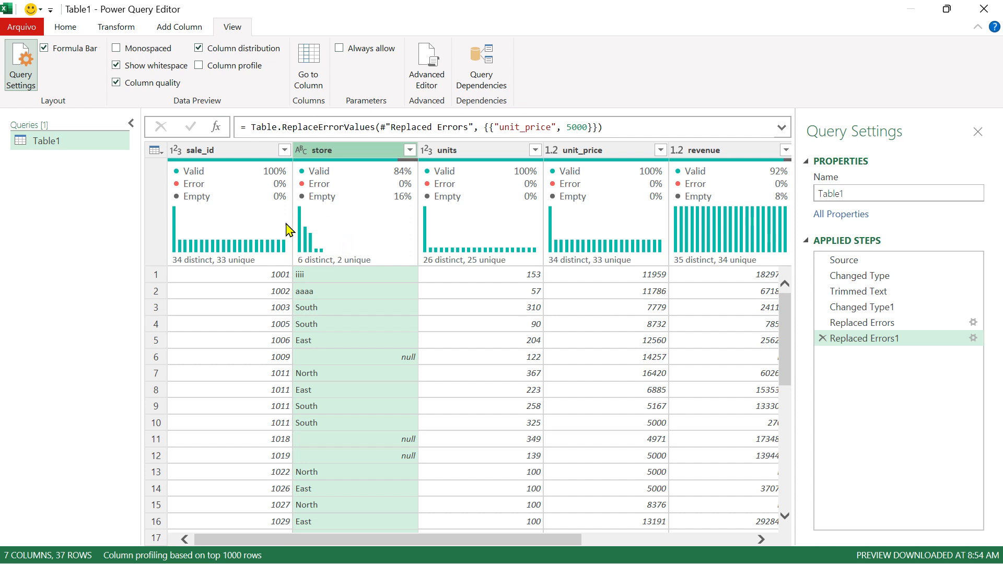
{"action": "mouse_move", "coordinate": [371, 218]}
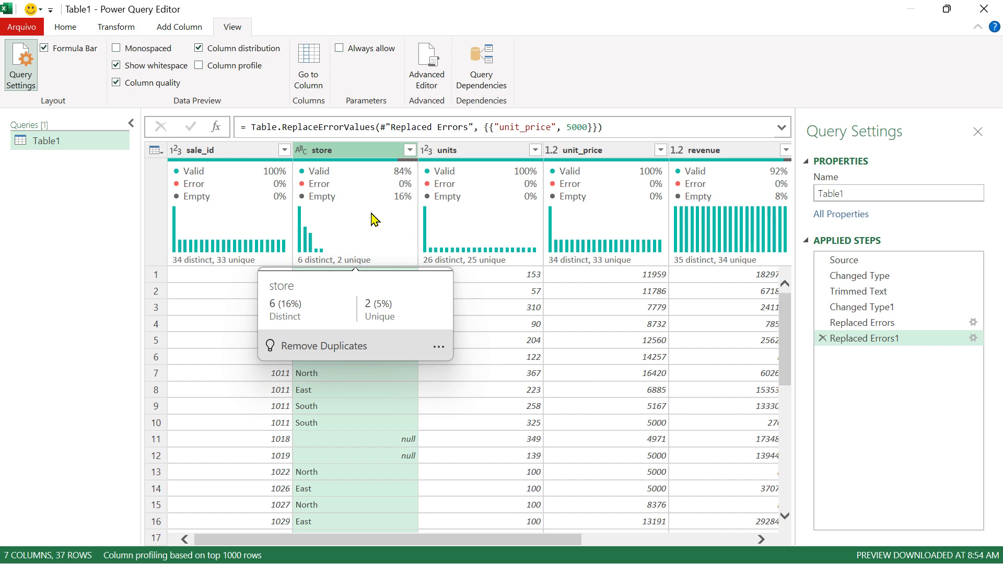
{"action": "scroll", "coordinate": [360, 397], "scroll_direction": "down", "scroll_amount": 7}
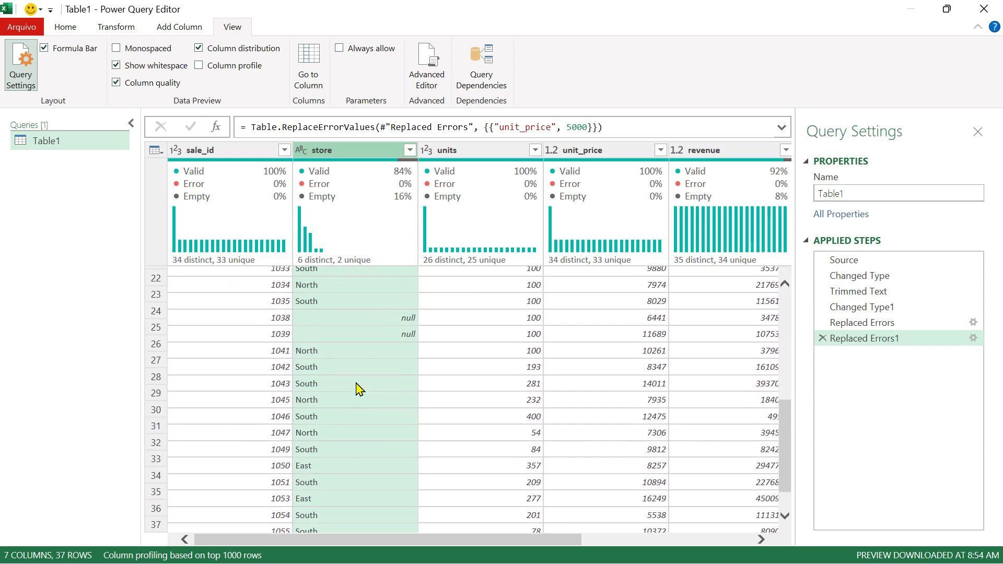
{"action": "scroll", "coordinate": [359, 389], "scroll_direction": "up", "scroll_amount": 7}
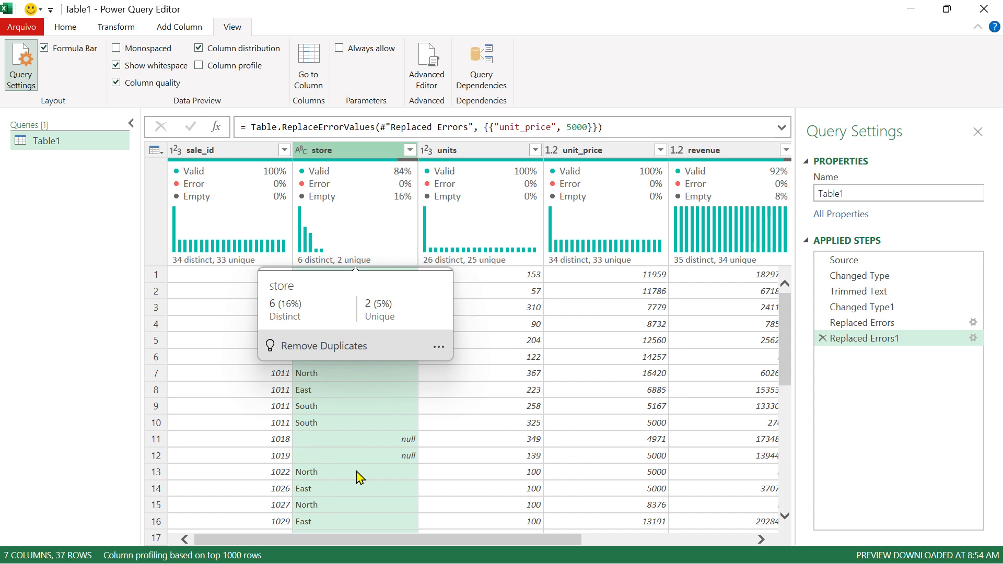
{"action": "scroll", "coordinate": [336, 430], "scroll_direction": "down", "scroll_amount": 3}
{"action": "scroll", "coordinate": [336, 429], "scroll_direction": "up", "scroll_amount": 3}
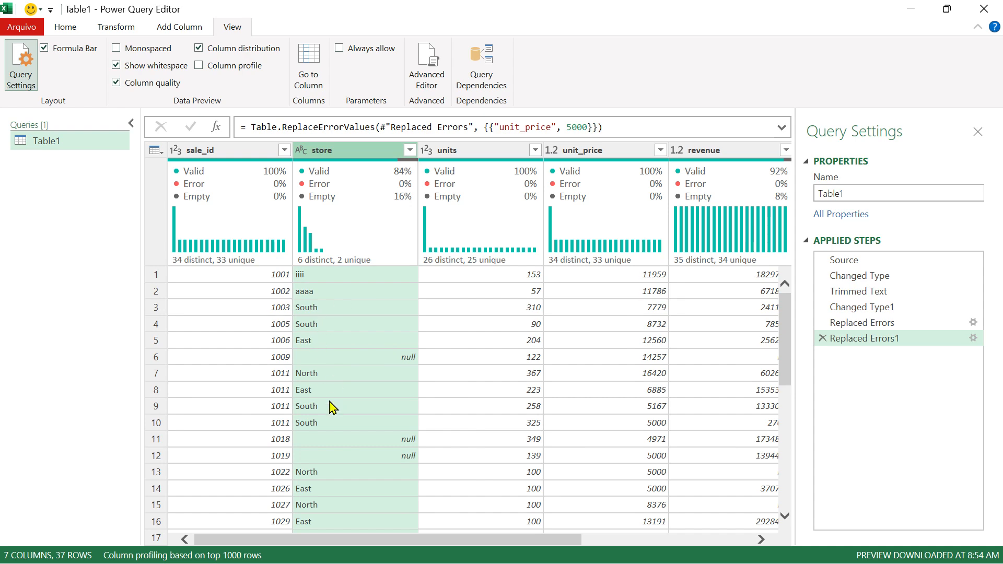
{"action": "scroll", "coordinate": [329, 407], "scroll_direction": "down", "scroll_amount": 5}
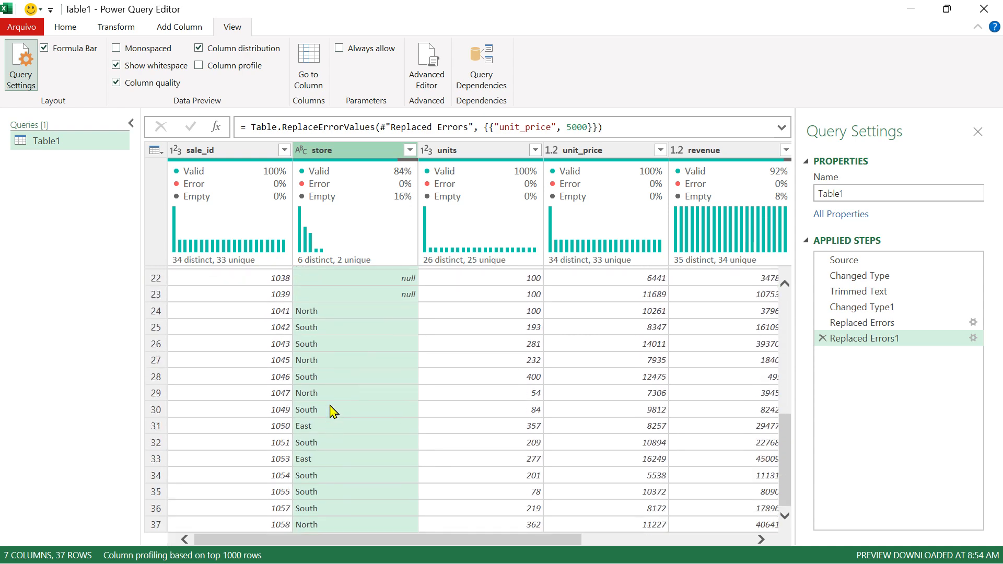
{"action": "scroll", "coordinate": [329, 409], "scroll_direction": "up", "scroll_amount": 5}
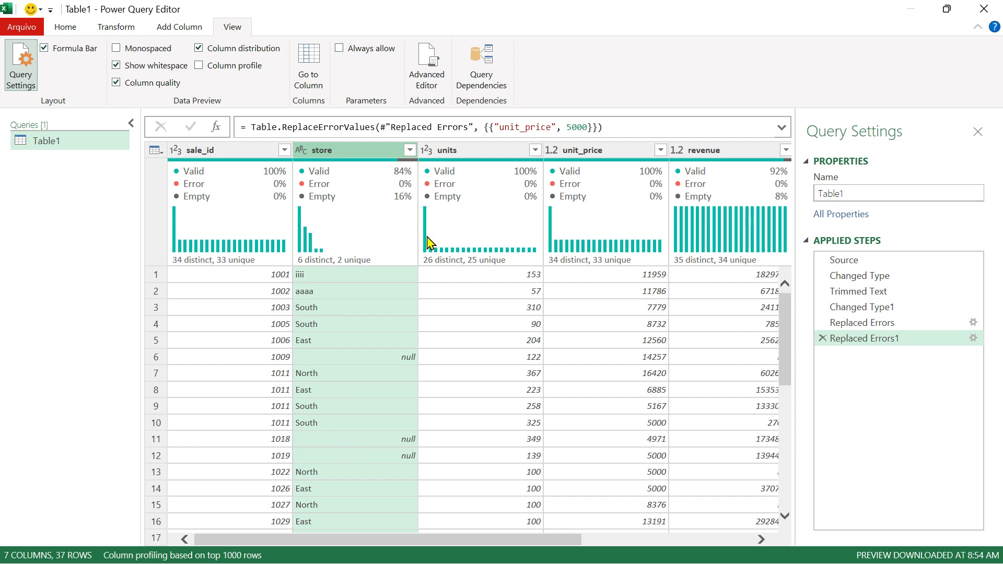
Examine the units column's distribution chart and look for the repeated values in its rows.
{"action": "left_click", "coordinate": [484, 151]}
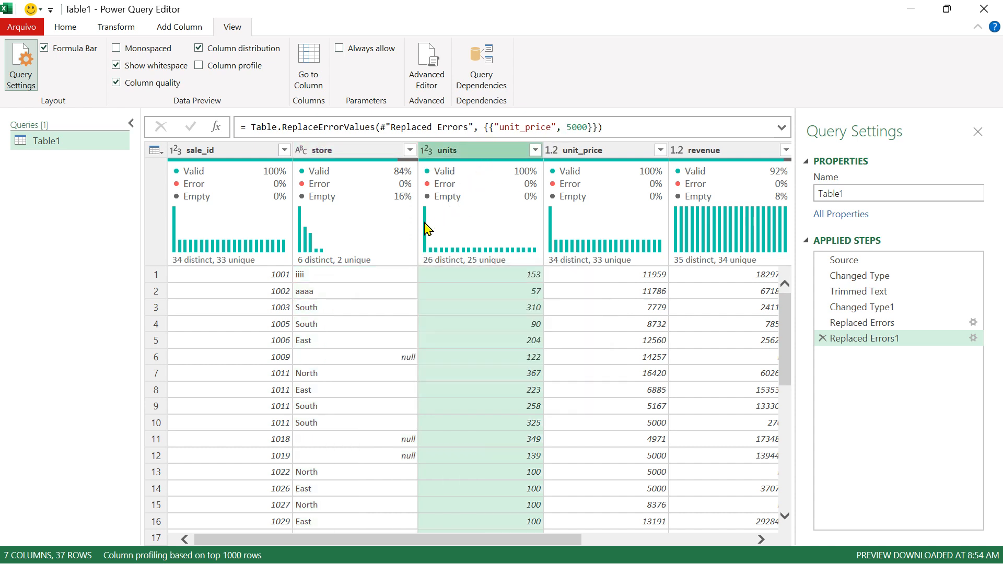
{"action": "mouse_move", "coordinate": [432, 259]}
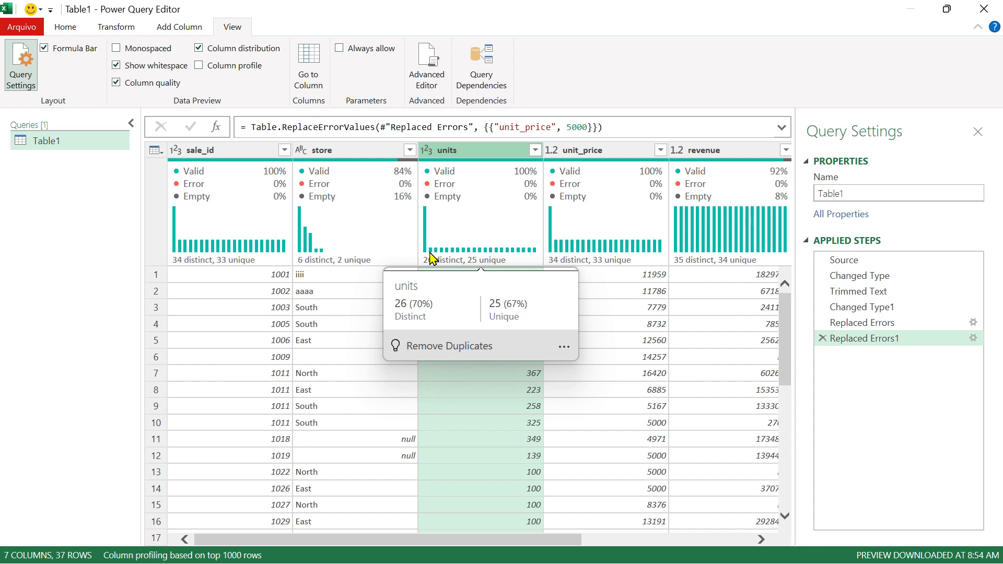
{"action": "mouse_move", "coordinate": [428, 226]}
{"action": "scroll", "coordinate": [454, 394], "scroll_direction": "down", "scroll_amount": 1}
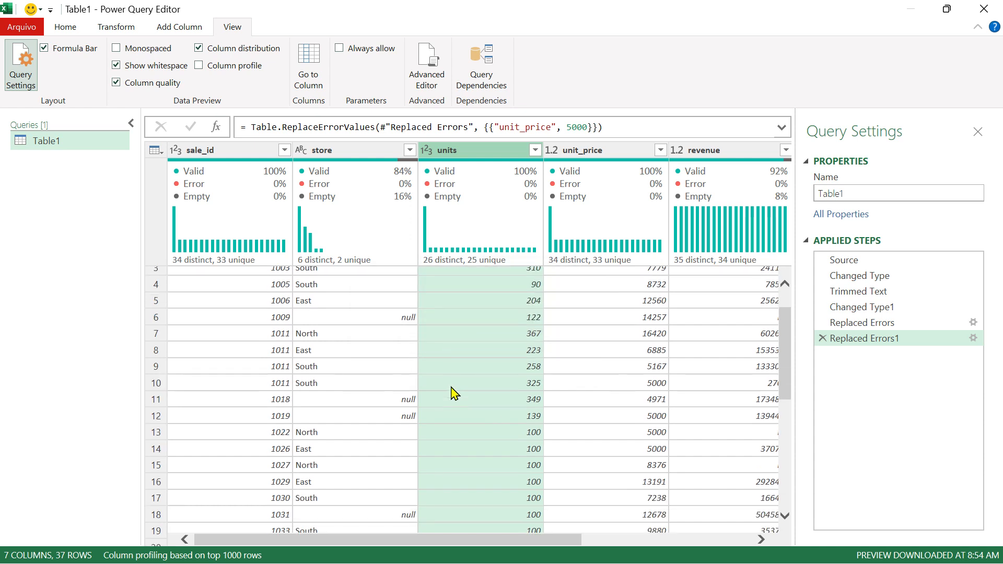
{"action": "scroll", "coordinate": [458, 404], "scroll_direction": "down", "scroll_amount": 2}
{"action": "scroll", "coordinate": [457, 403], "scroll_direction": "down", "scroll_amount": 2}
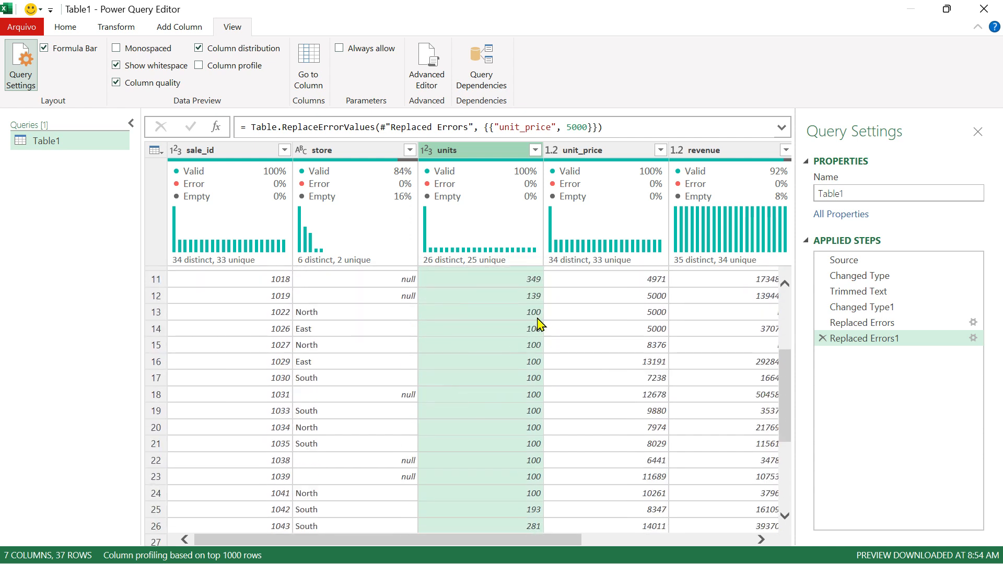
{"action": "scroll", "coordinate": [533, 420], "scroll_direction": "down", "scroll_amount": 1}
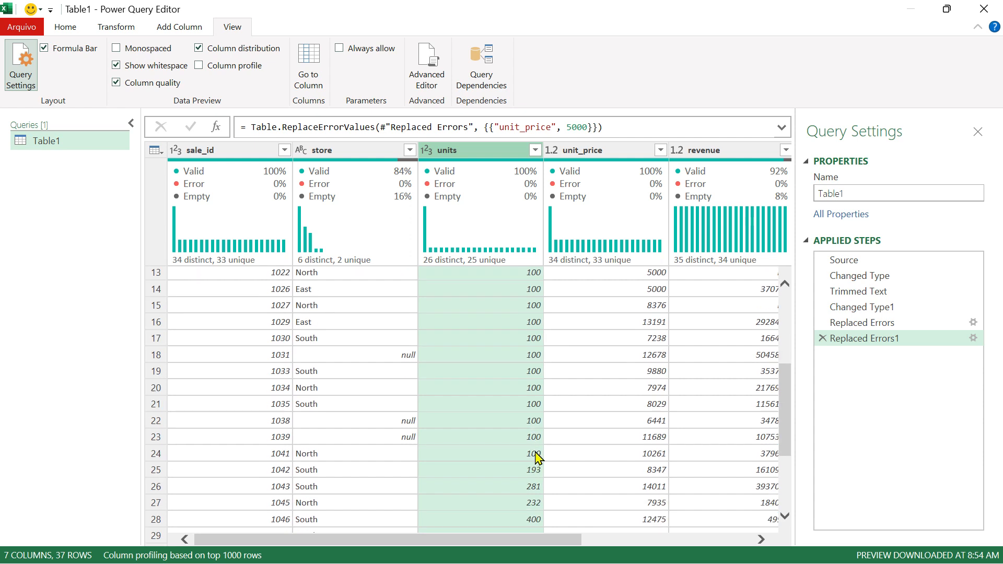
{"action": "scroll", "coordinate": [532, 438], "scroll_direction": "up", "scroll_amount": 1}
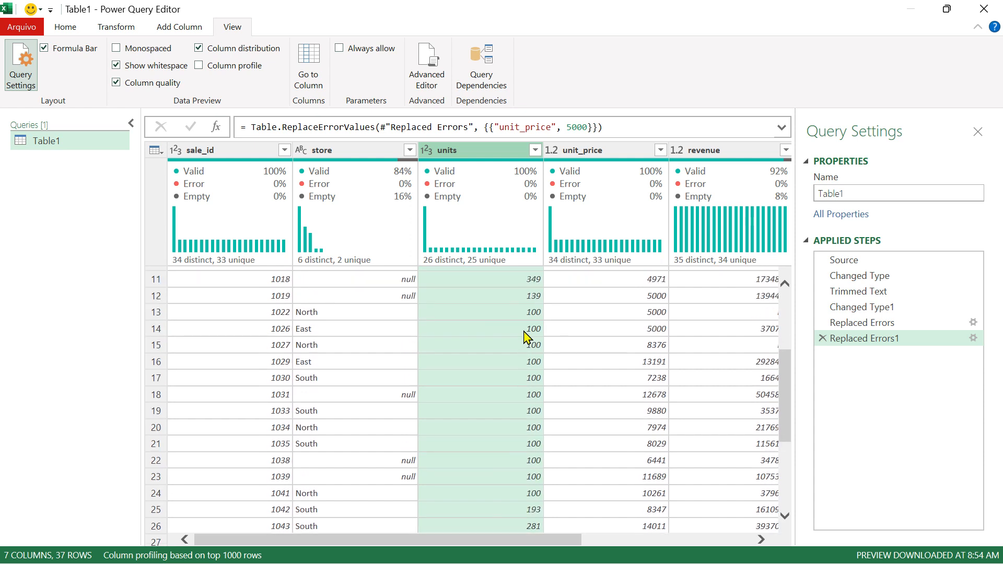
{"action": "scroll", "coordinate": [528, 333], "scroll_direction": "up", "scroll_amount": 4}
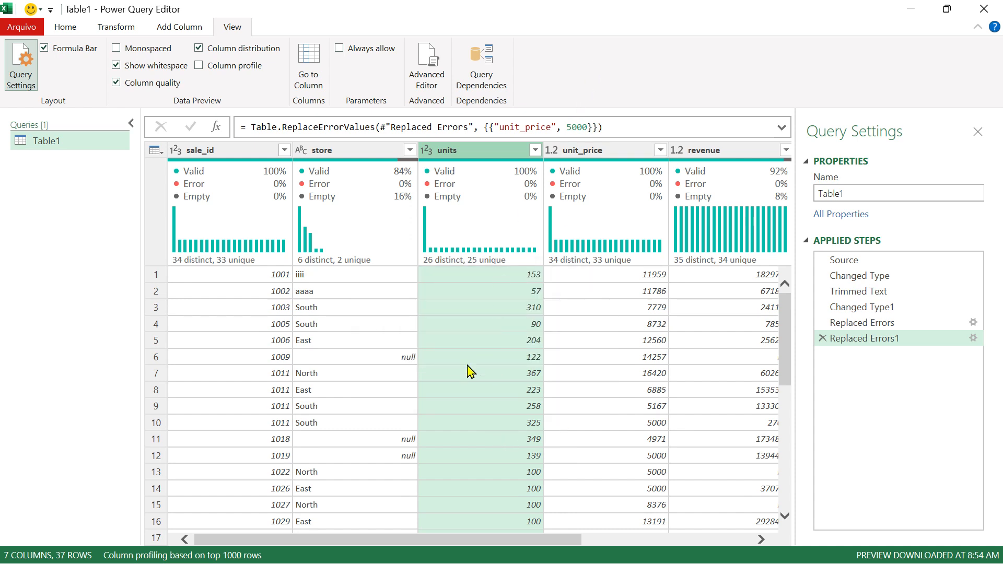
Select the promotion column and examine its distribution chart.
{"action": "left_click_drag", "start_coordinate": [540, 541], "coordinate": [756, 538]}
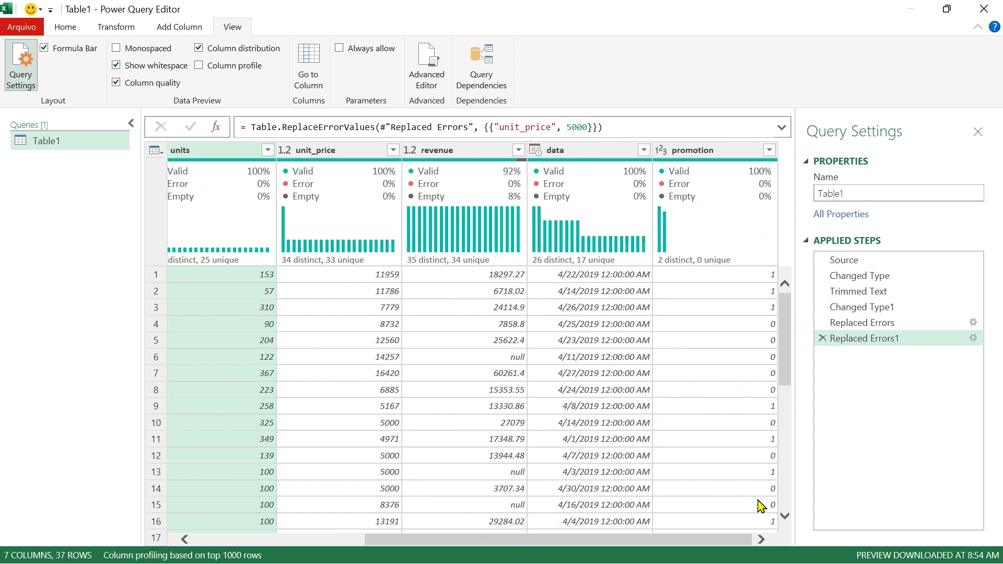
{"action": "left_click", "coordinate": [728, 151]}
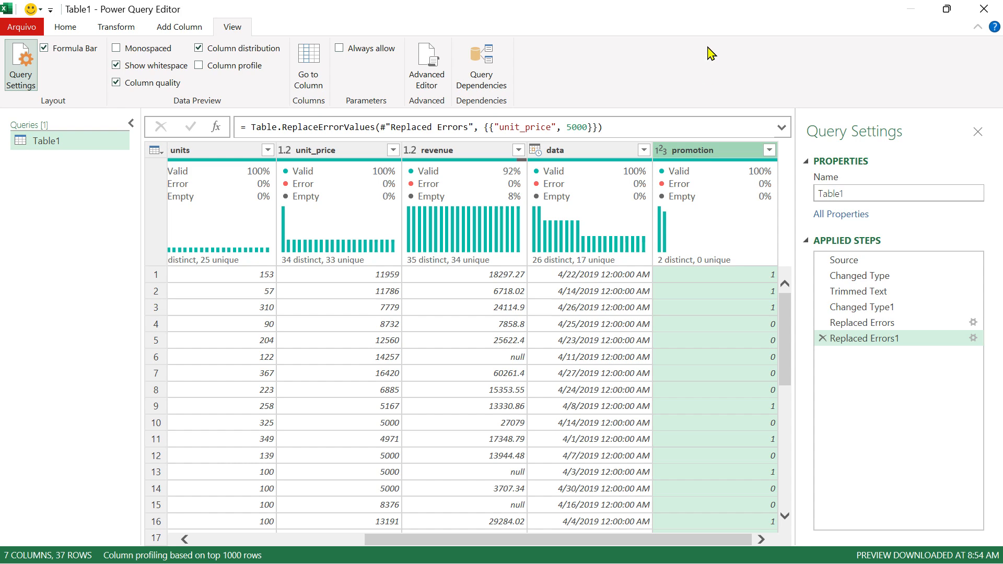
Turn on the column profile and display the statistics and value distribution of the sale_id column.
{"action": "left_click_drag", "start_coordinate": [675, 538], "coordinate": [454, 538]}
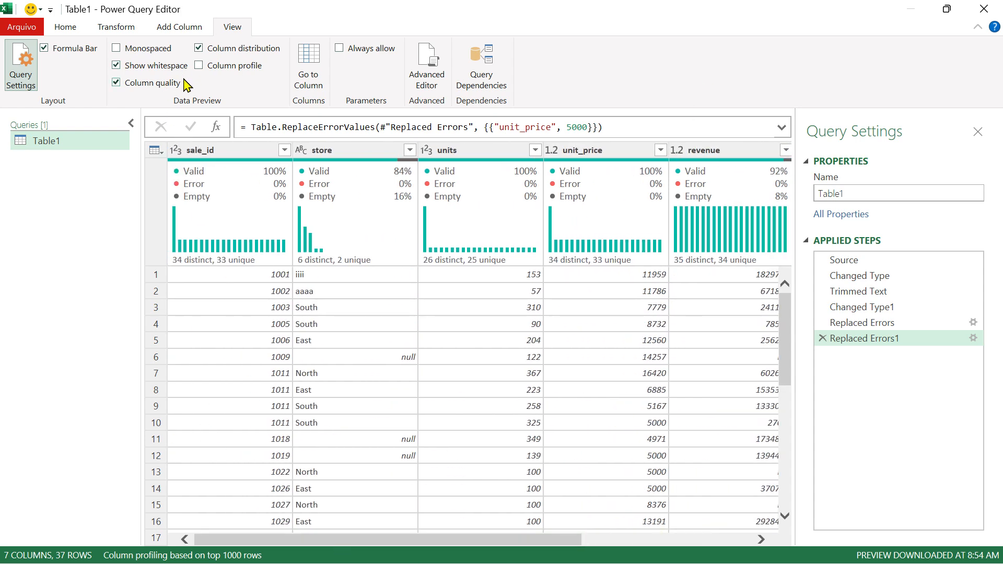
{"action": "left_click", "coordinate": [199, 66]}
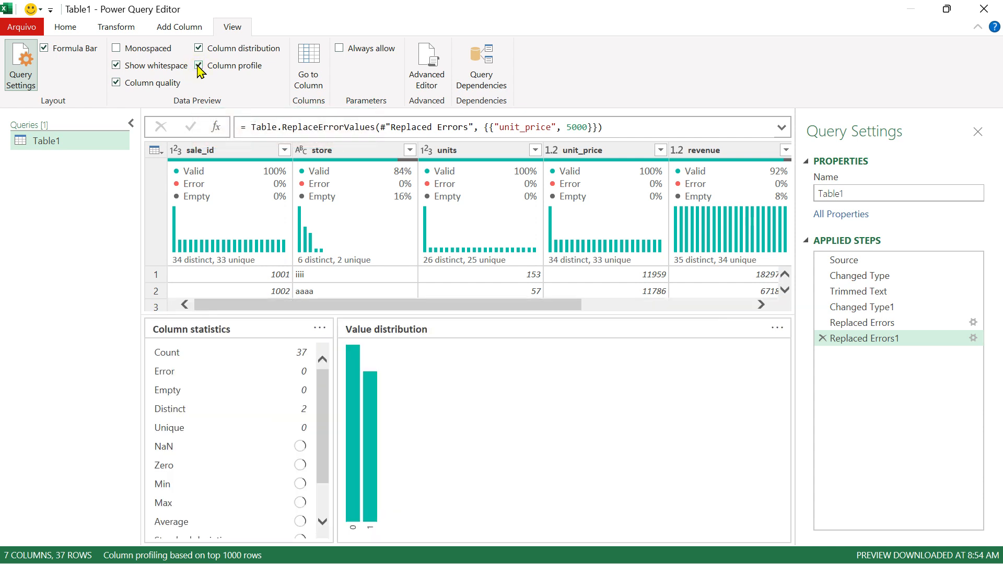
{"action": "left_click", "coordinate": [229, 155]}
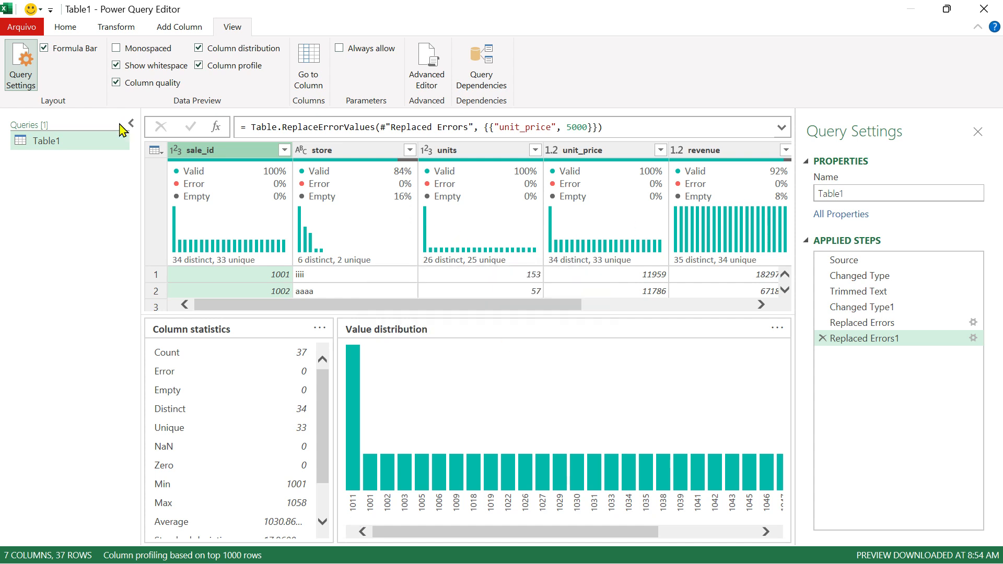
Hide the column profile to check the repeated values in the sale_id rows, and show the profile again.
{"action": "left_click", "coordinate": [199, 65]}
{"action": "scroll", "coordinate": [219, 324], "scroll_direction": "down", "scroll_amount": 2}
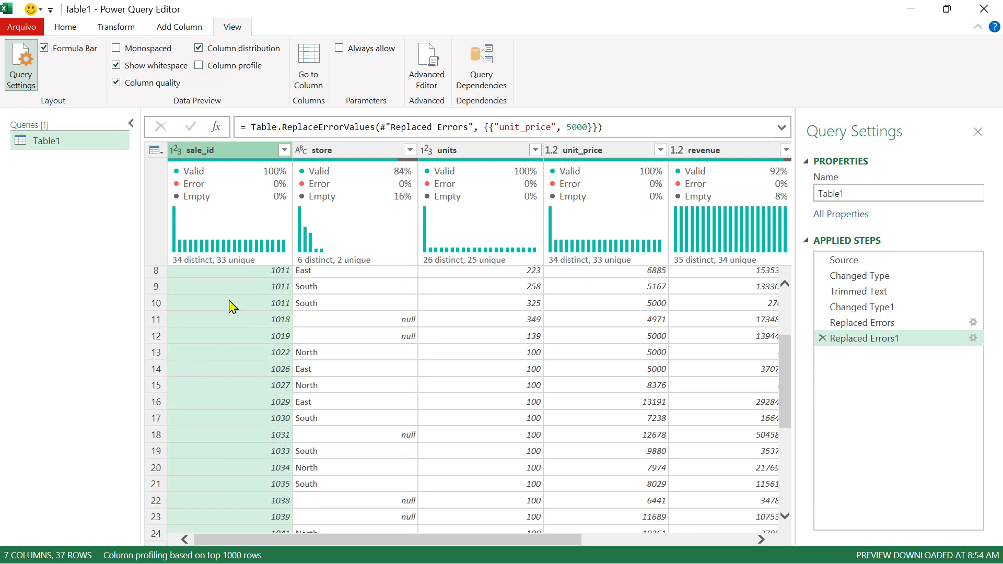
{"action": "scroll", "coordinate": [243, 346], "scroll_direction": "up", "scroll_amount": 1}
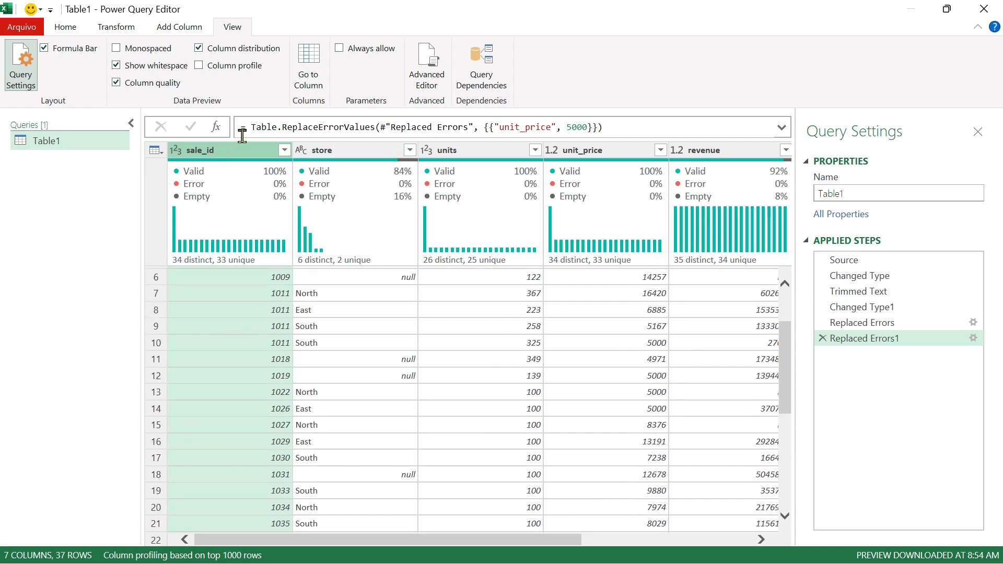
{"action": "left_click", "coordinate": [198, 65]}
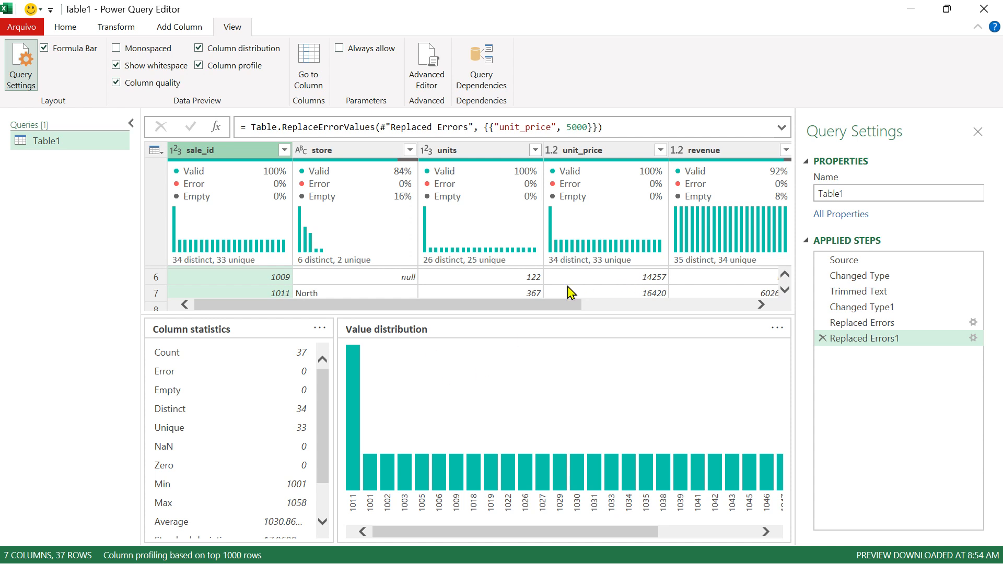
Display the store column's profile and examine the count and percentage of each store in the value distribution.
{"action": "left_click", "coordinate": [370, 156]}
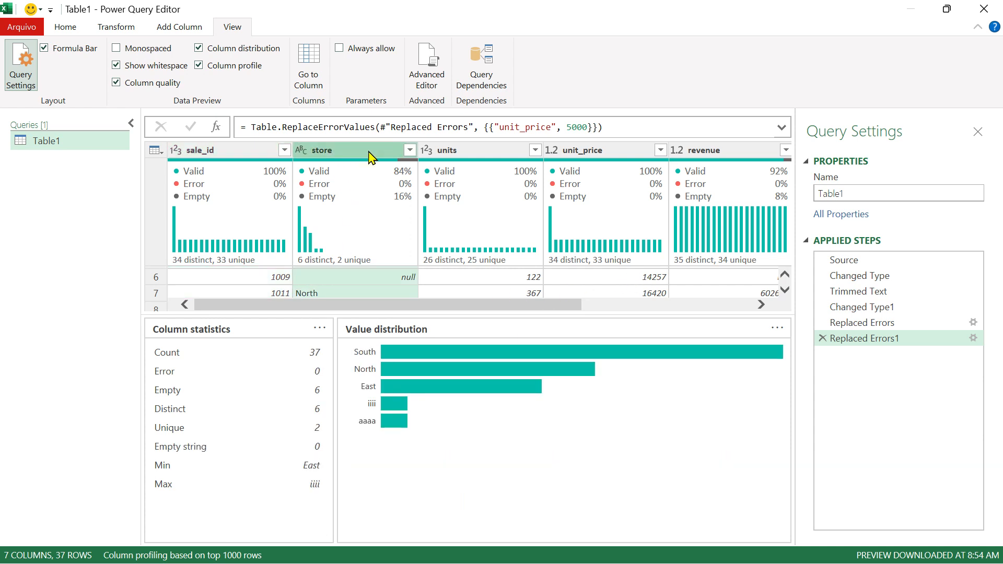
{"action": "mouse_move", "coordinate": [301, 210]}
{"action": "mouse_move", "coordinate": [400, 351]}
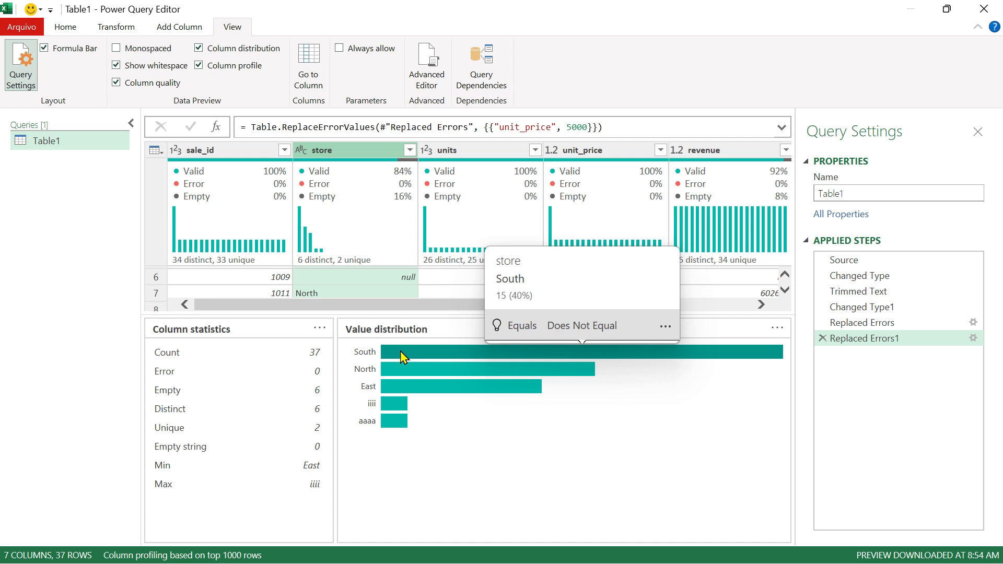
{"action": "mouse_move", "coordinate": [466, 372]}
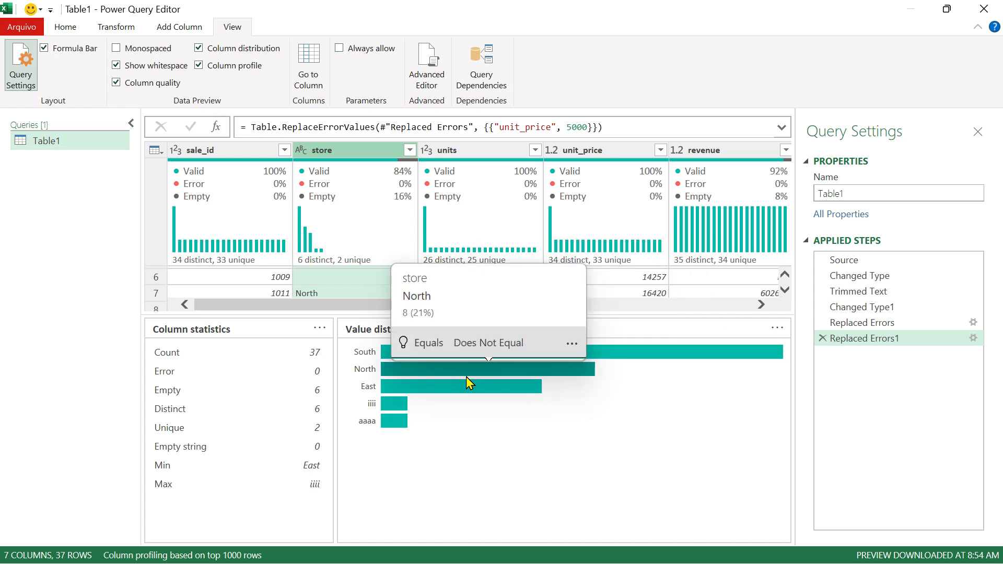
{"action": "mouse_move", "coordinate": [391, 407]}
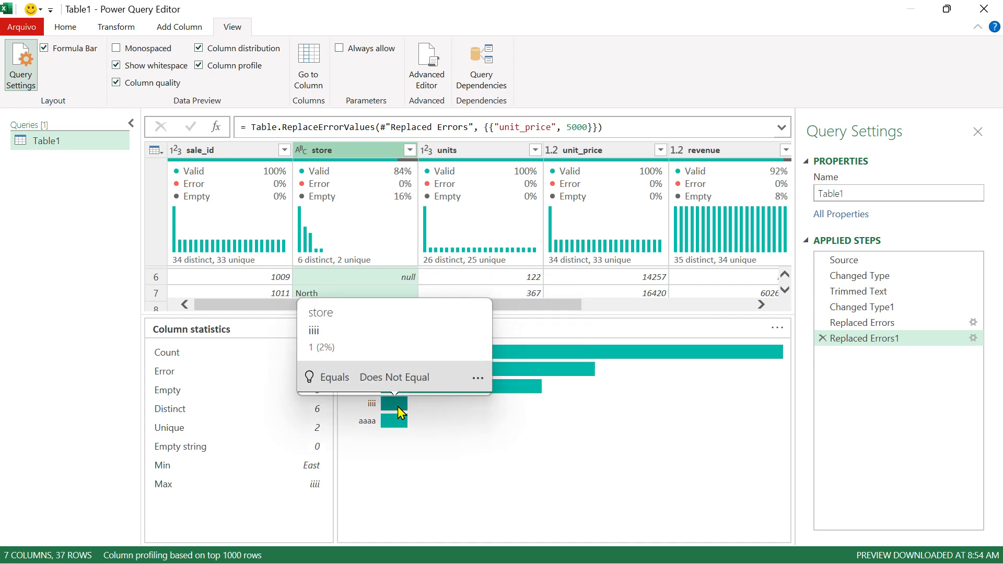
{"action": "mouse_move", "coordinate": [402, 425]}
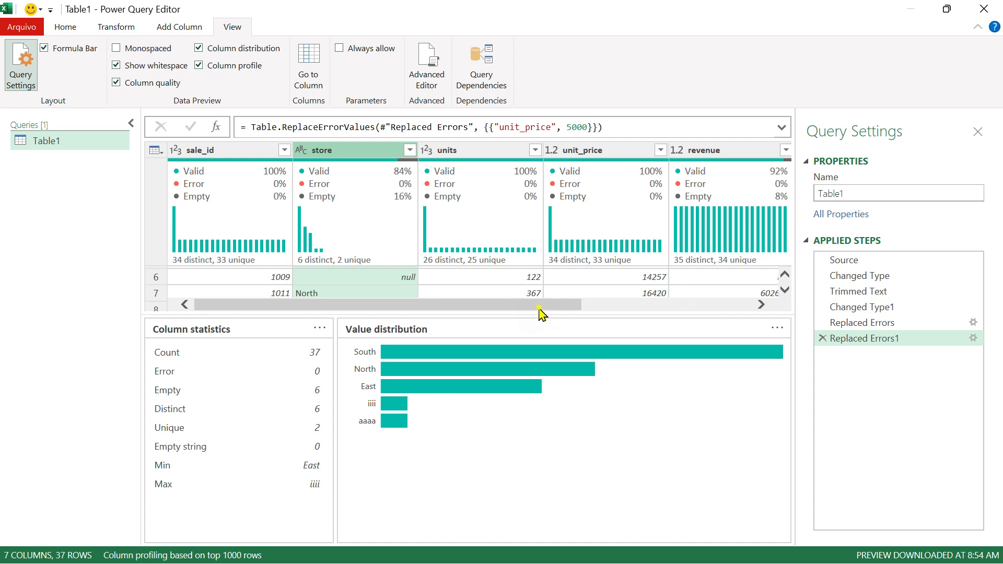
Examine the column statistics and value distribution of the promotion column and of the data column.
{"action": "left_click_drag", "start_coordinate": [538, 305], "coordinate": [732, 307]}
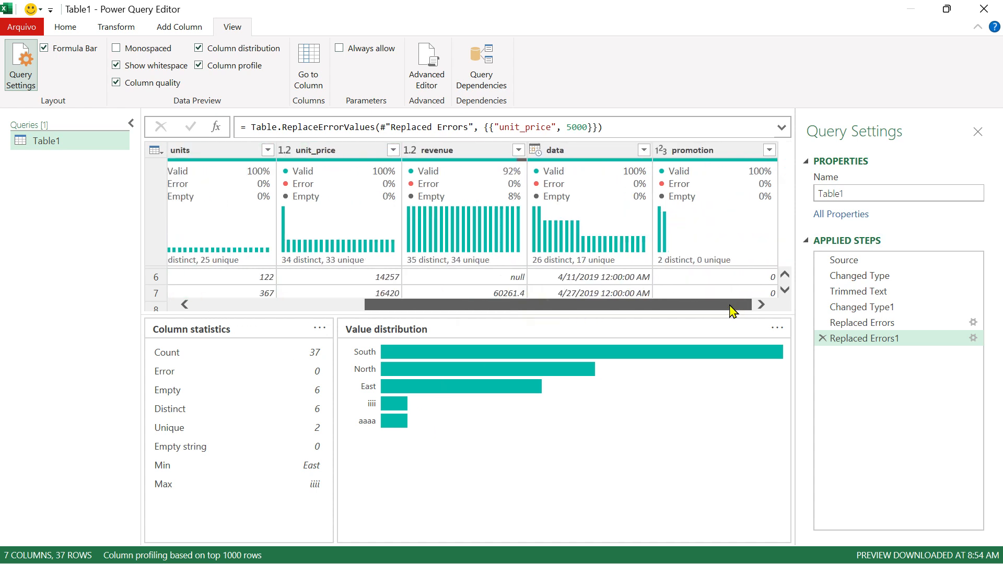
{"action": "left_click", "coordinate": [734, 155]}
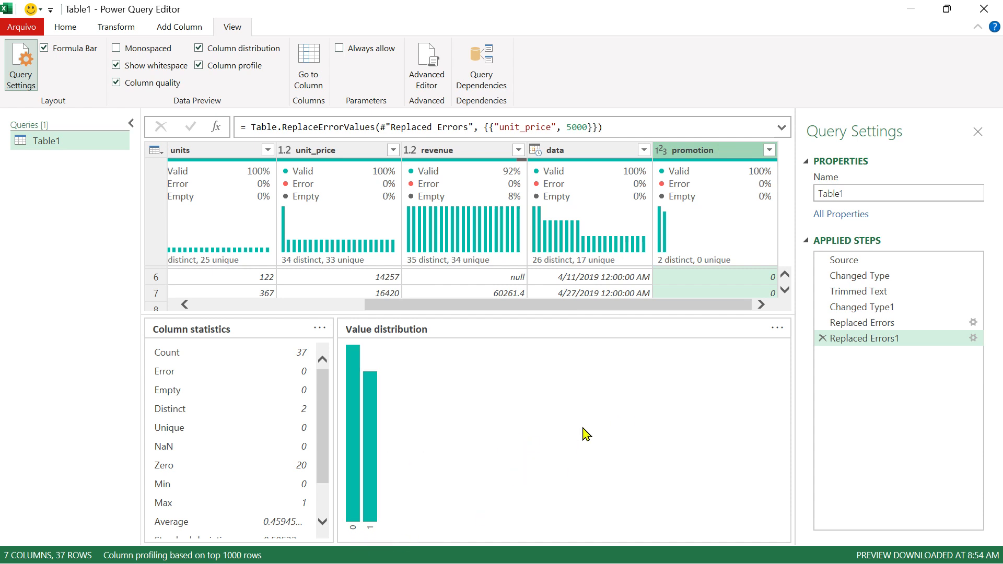
{"action": "mouse_move", "coordinate": [353, 360]}
{"action": "left_click", "coordinate": [587, 157]}
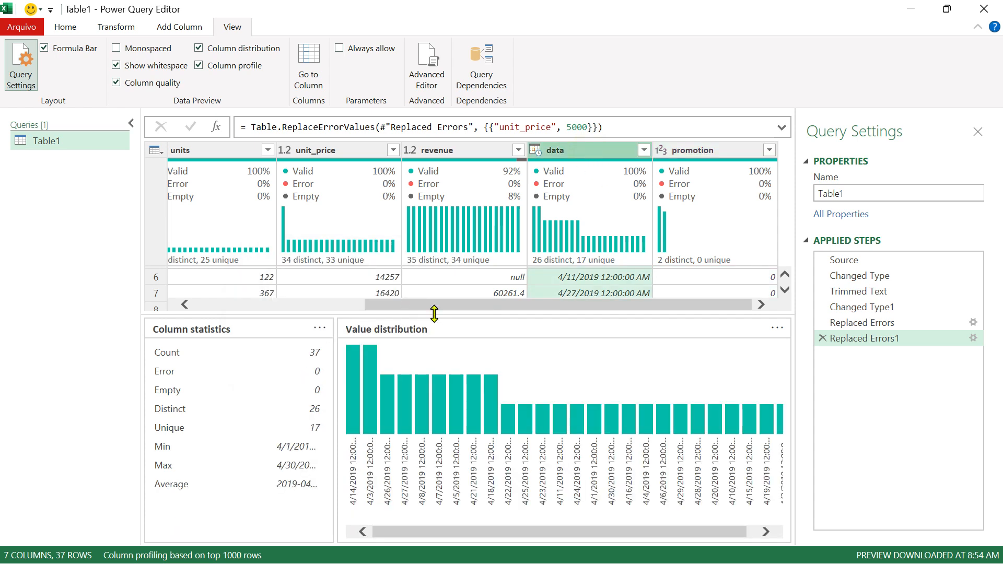
Examine the store column's empty and empty string statistics and compare them with the null rows in the table.
{"action": "left_click_drag", "start_coordinate": [459, 308], "coordinate": [249, 317]}
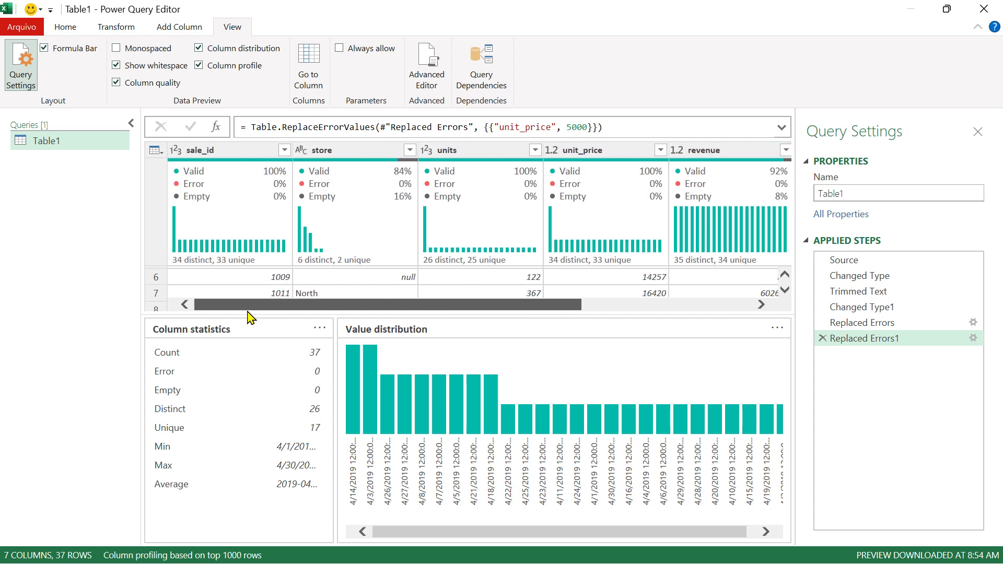
{"action": "left_click", "coordinate": [348, 152]}
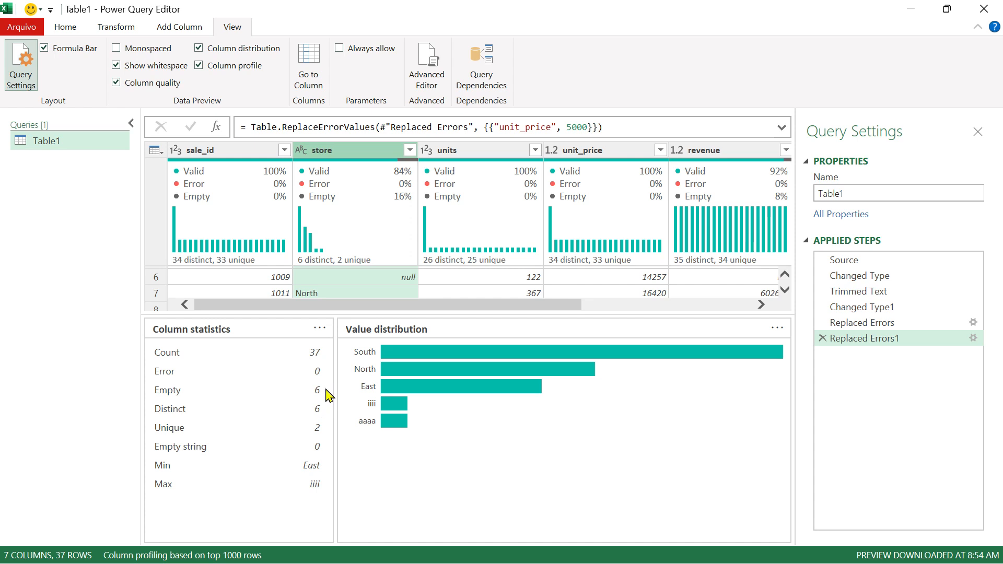
{"action": "left_click", "coordinate": [199, 65]}
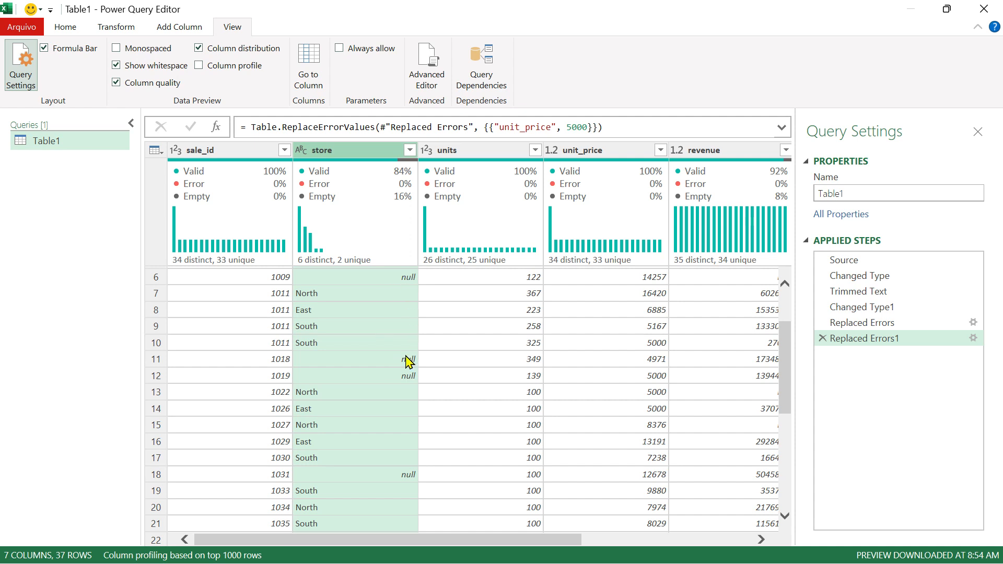
{"action": "scroll", "coordinate": [421, 397], "scroll_direction": "down", "scroll_amount": 3}
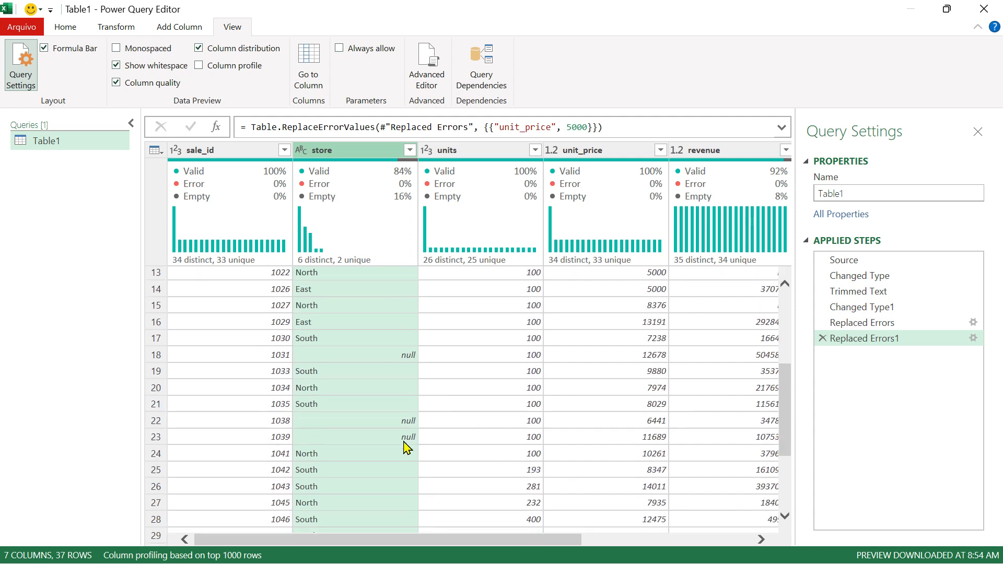
{"action": "left_click", "coordinate": [199, 66]}
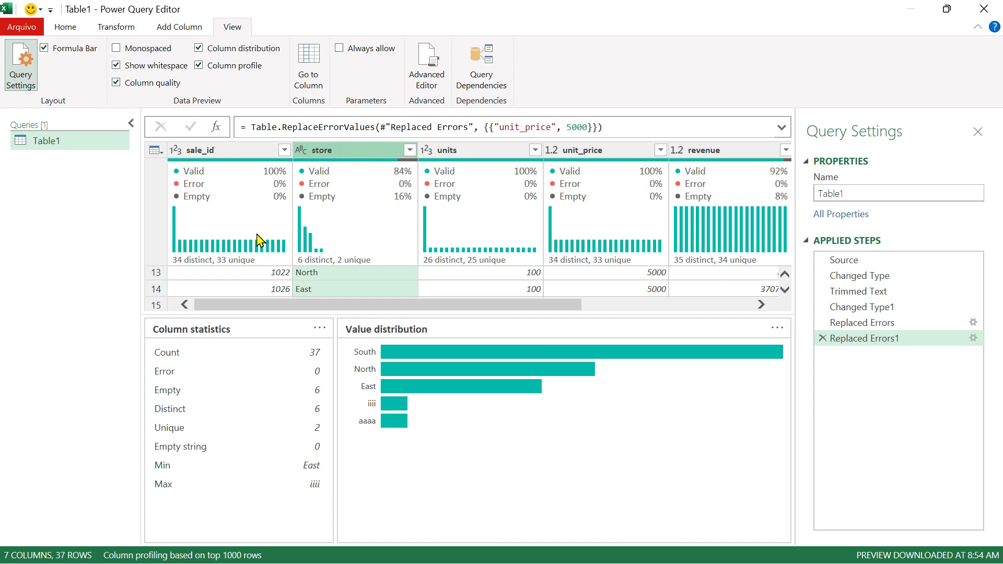
{"action": "left_click", "coordinate": [199, 65]}
{"action": "scroll", "coordinate": [381, 378], "scroll_direction": "down", "scroll_amount": 3}
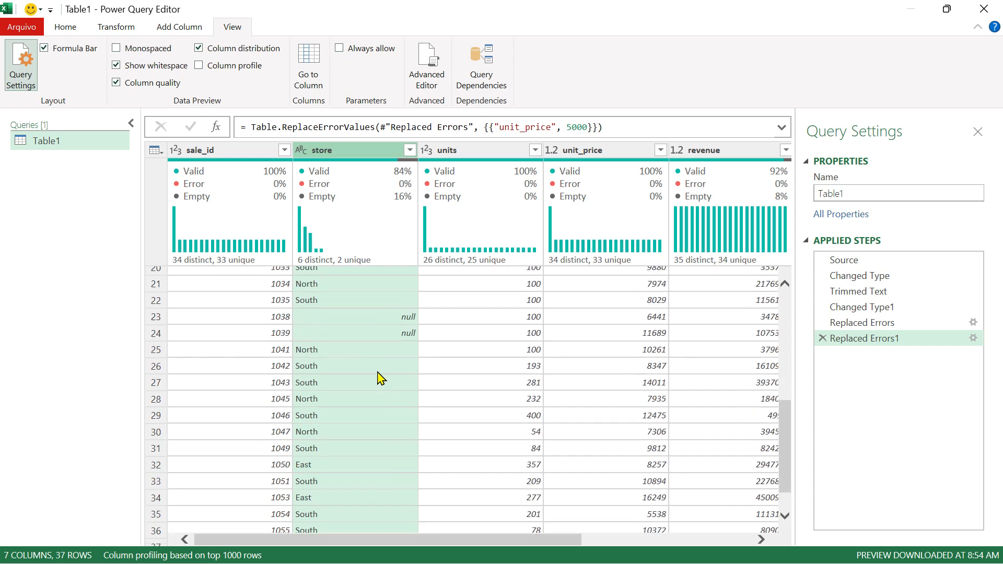
{"action": "scroll", "coordinate": [381, 378], "scroll_direction": "up", "scroll_amount": 7}
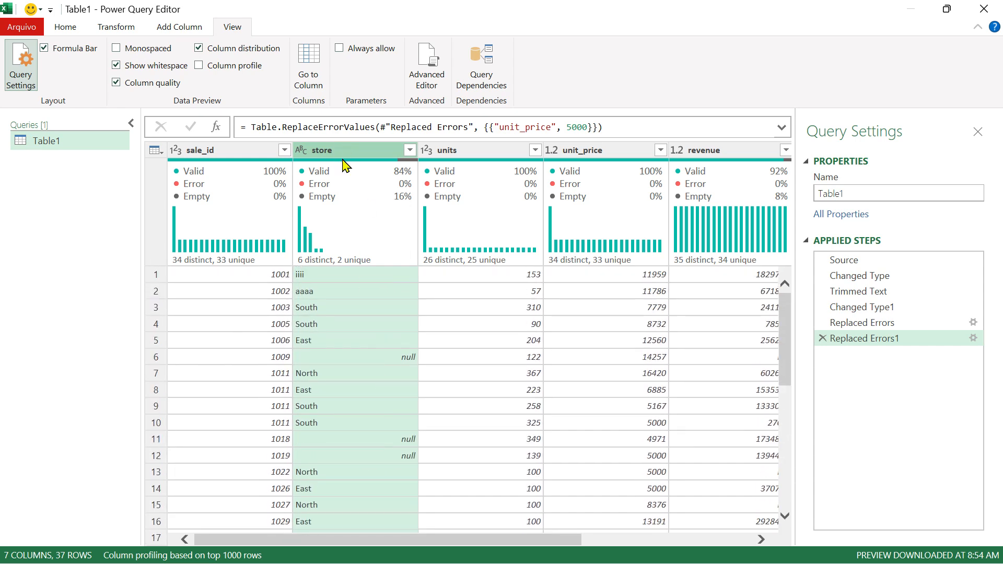
Close the query editor keeping the changes, and switch to the source table on Sheet1 in Excel.
{"action": "left_click", "coordinate": [984, 9]}
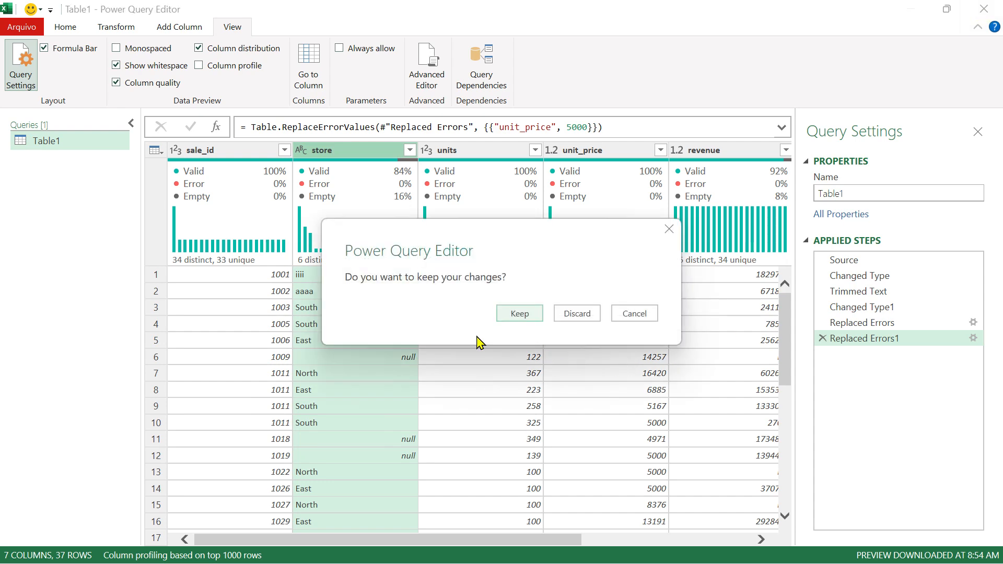
{"action": "left_click", "coordinate": [521, 313]}
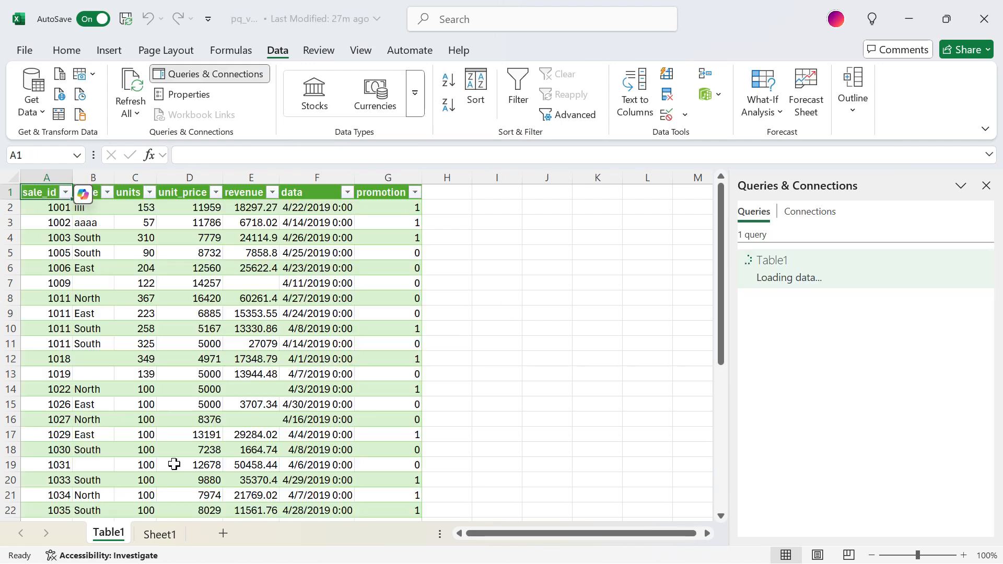
{"action": "left_click", "coordinate": [162, 533]}
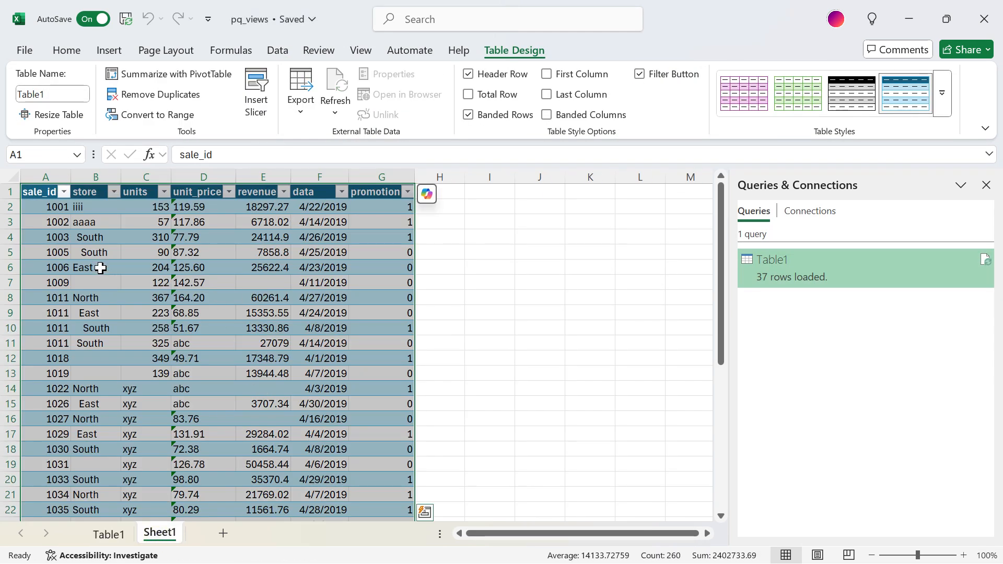
Replace the store value in cell B26 with the empty-string formula ="".
{"action": "left_click", "coordinate": [91, 175]}
{"action": "scroll", "coordinate": [125, 315], "scroll_direction": "down", "scroll_amount": 8}
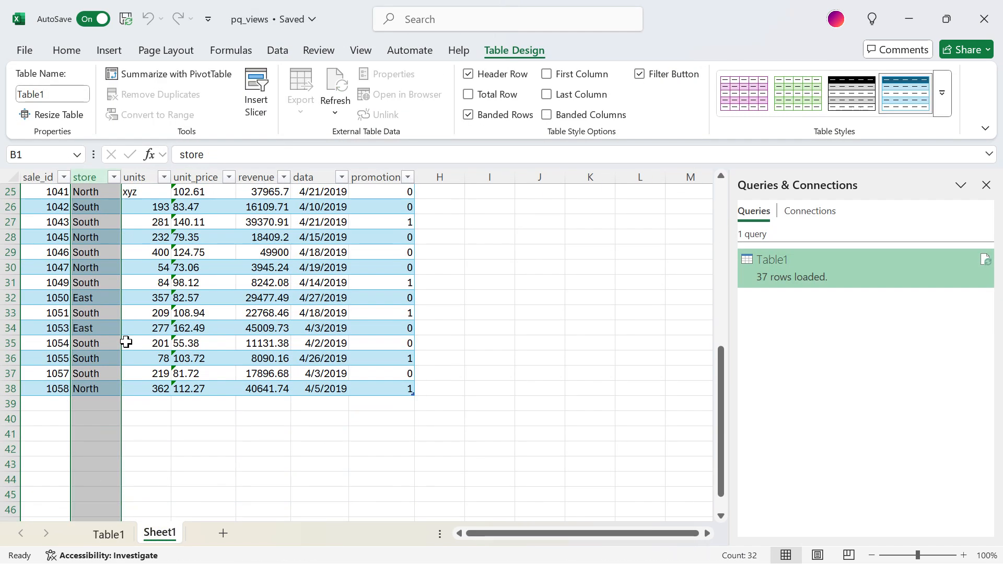
{"action": "scroll", "coordinate": [117, 293], "scroll_direction": "up", "scroll_amount": 3}
{"action": "left_click", "coordinate": [100, 347]}
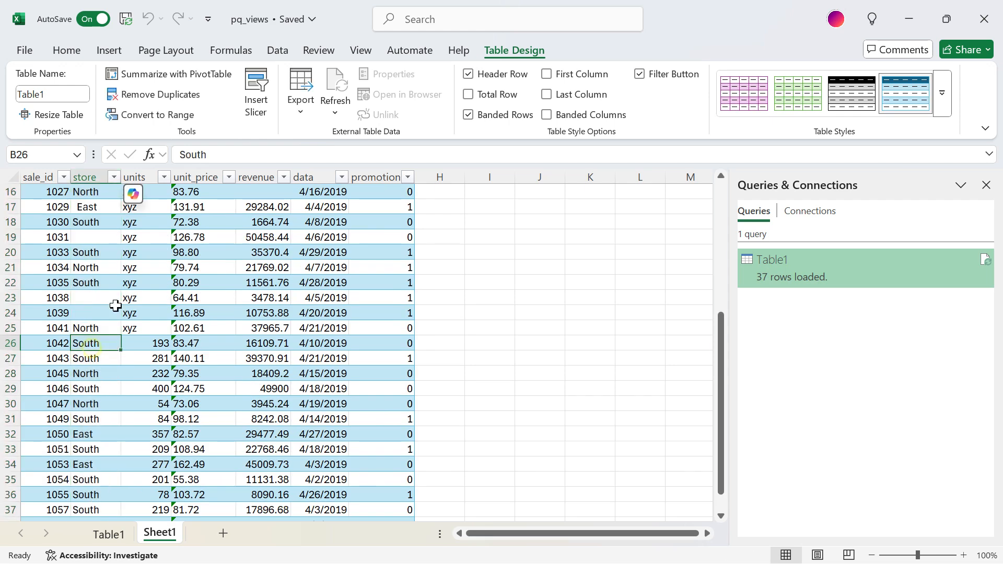
{"action": "left_click", "coordinate": [226, 155]}
{"action": "key", "text": "BackSpace"}
{"action": "key", "text": "BackSpace"}
{"action": "key", "text": "BackSpace"}
{"action": "key", "text": "BackSpace"}
{"action": "key", "text": "BackSpace"}
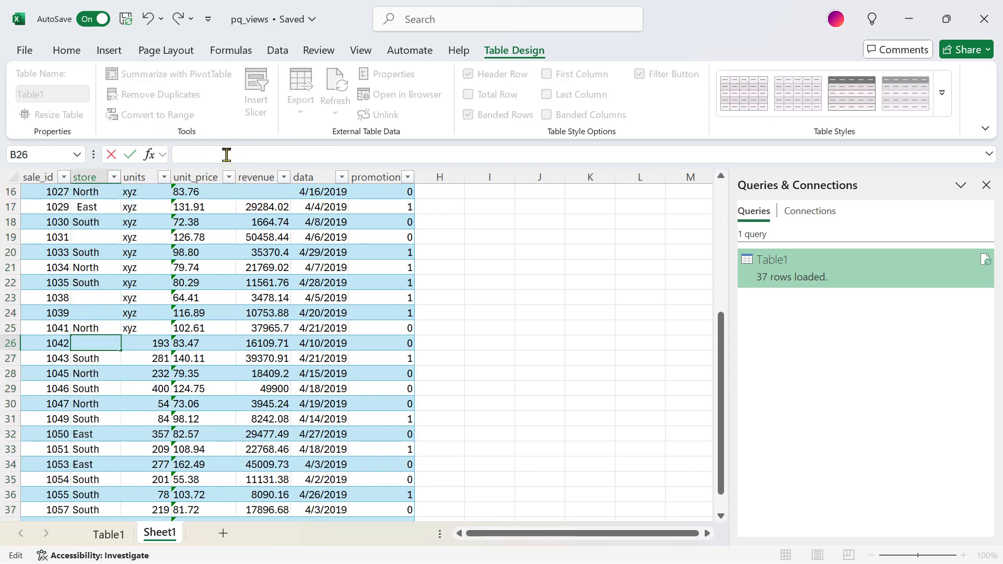
{"action": "type", "text": "="}
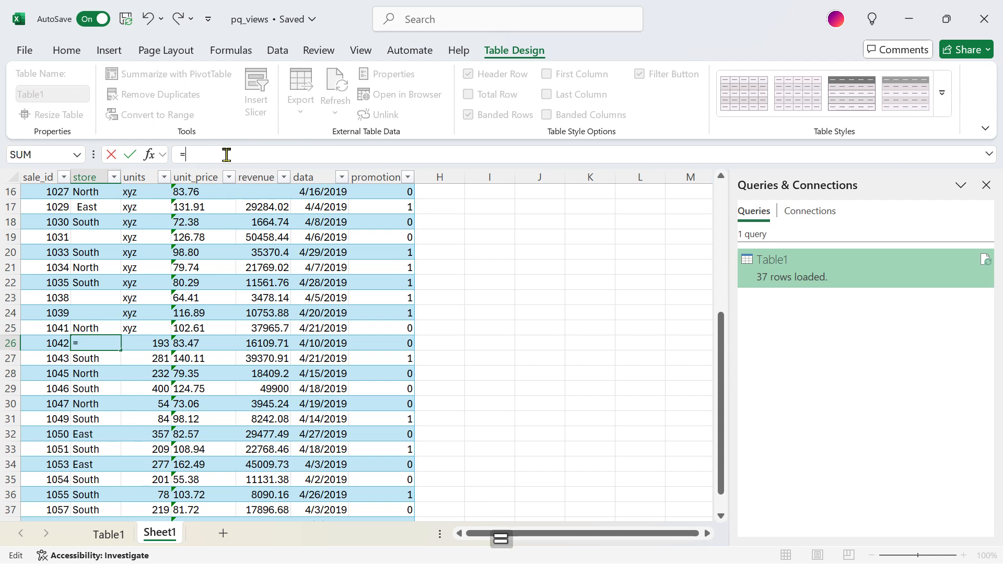
{"action": "key", "text": "shift"}
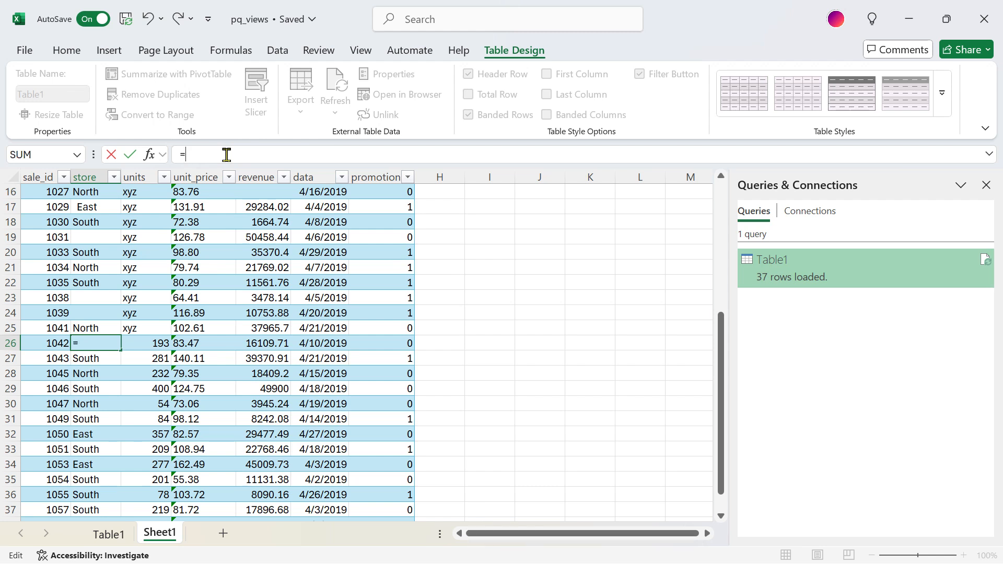
{"action": "type", "text": "("}
{"action": "key", "text": "BackSpace"}
{"action": "type", "text": "\"\""}
{"action": "key", "text": "Return"}
{"action": "key", "text": "Up"}
Copy the empty-string formula from B26 into the store cells B27 through B30.
{"action": "key", "text": "ctrl+c"}
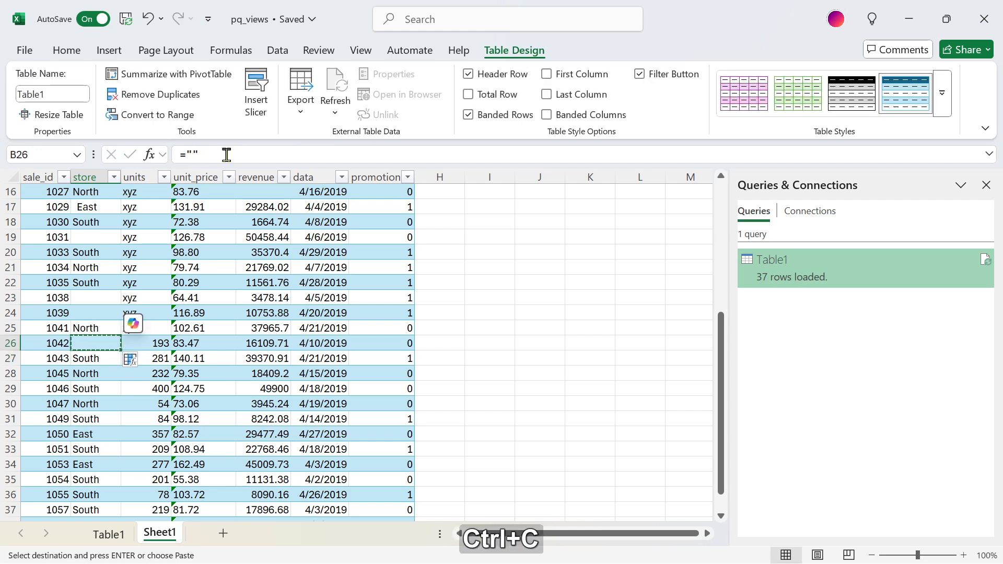
{"action": "key", "text": "Down"}
{"action": "key", "text": "ctrl+v"}
{"action": "key", "text": "Down"}
{"action": "key", "text": "ctrl+b"}
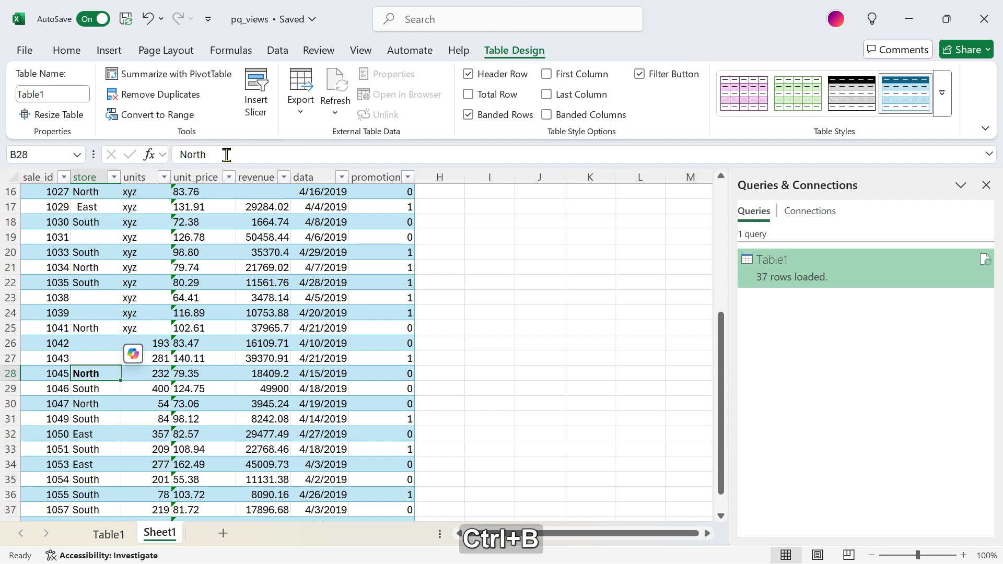
{"action": "key", "text": "Up"}
{"action": "key", "text": "Up"}
{"action": "key", "text": "ctrl+c"}
{"action": "key", "text": "Down"}
{"action": "key", "text": "Down"}
{"action": "key", "text": "ctrl+v"}
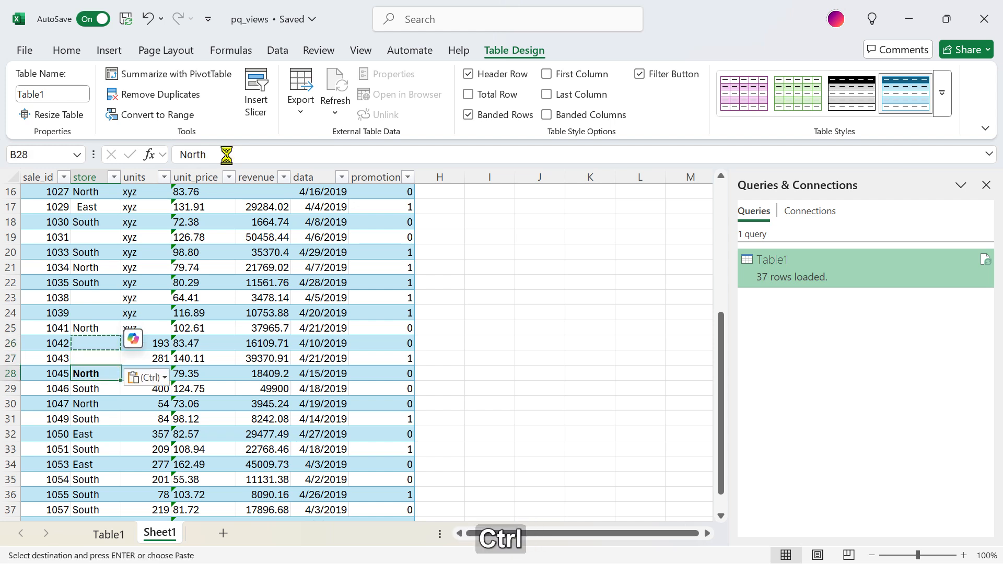
{"action": "key", "text": "ctrl+v"}
{"action": "key", "text": "Down"}
{"action": "key", "text": "ctrl+v"}
{"action": "key", "text": "Down"}
{"action": "key", "text": "ctrl+v"}
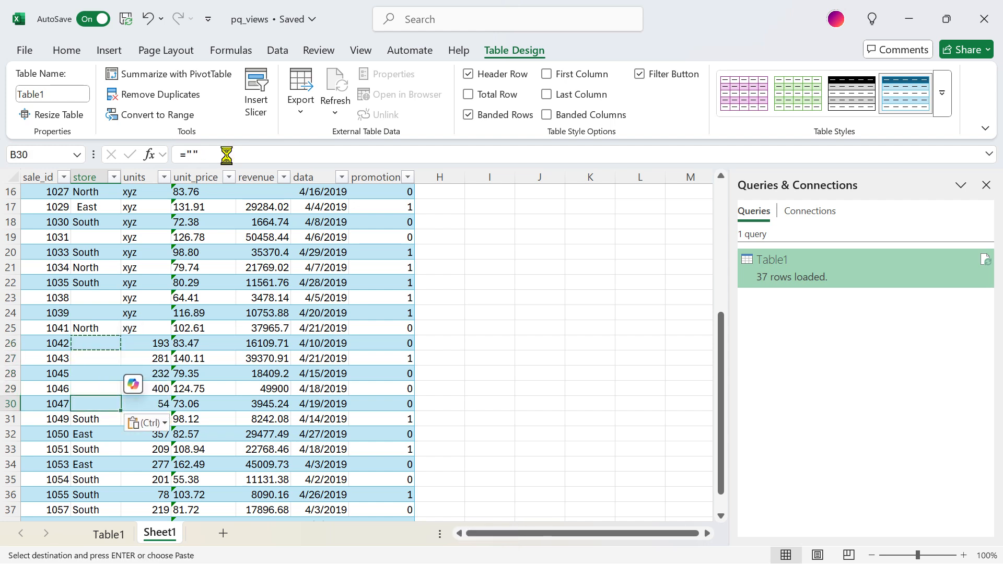
{"action": "key", "text": "Return"}
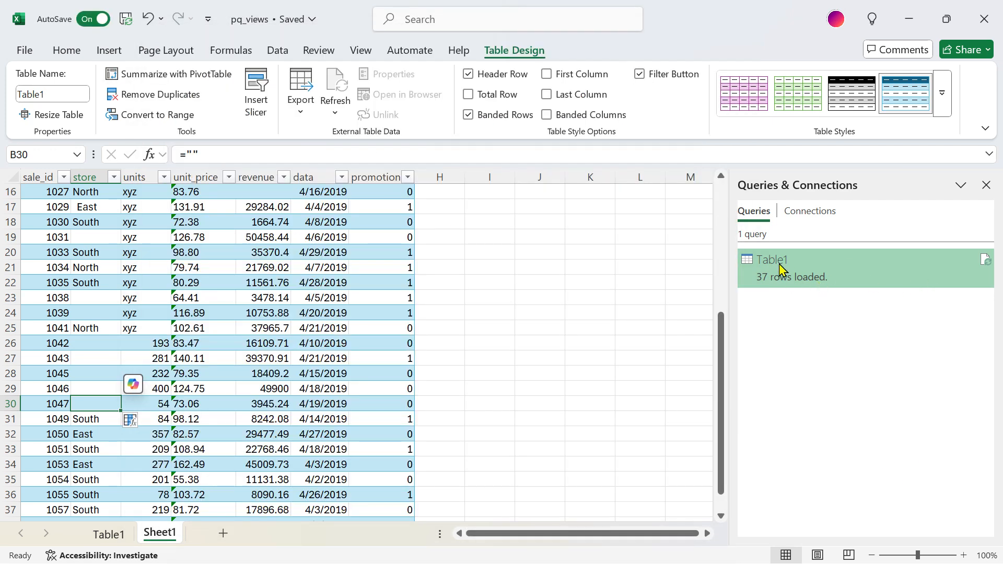
Open the Table1 query in the Power Query Editor and refresh its preview.
{"action": "double_click", "coordinate": [779, 269]}
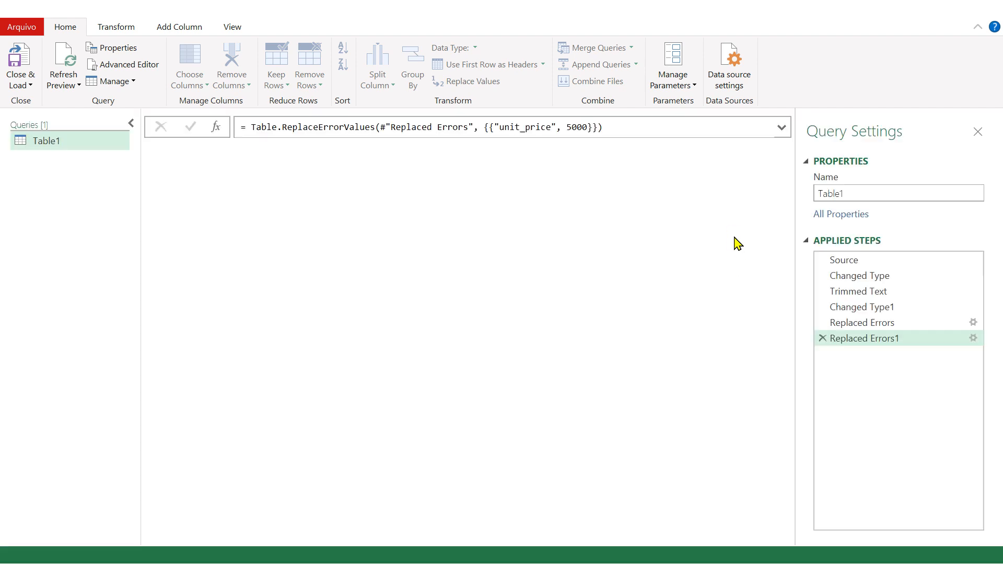
{"action": "left_click", "coordinate": [63, 82]}
{"action": "left_click", "coordinate": [89, 117]}
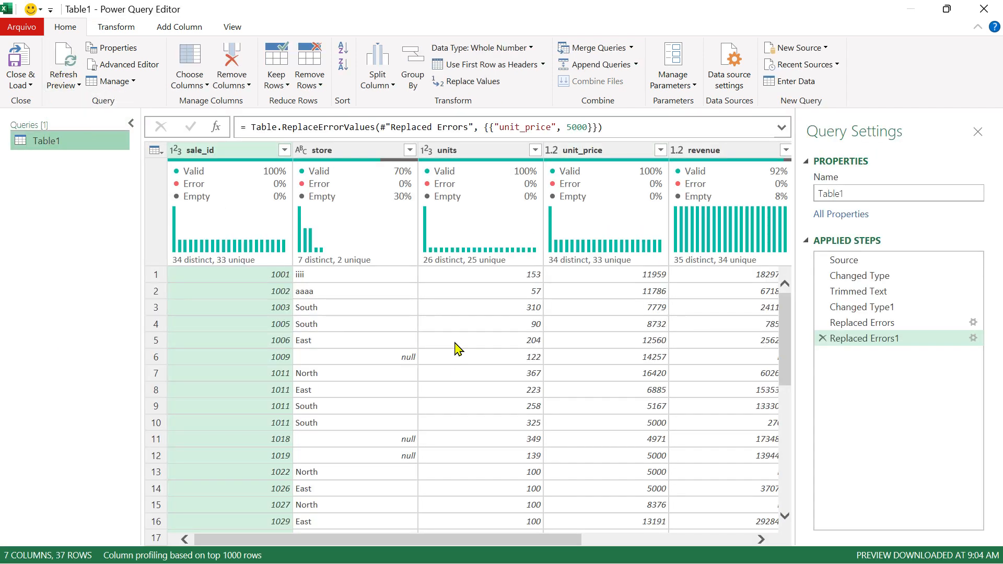
Inspect the store column's blank rows and its column profile to compare the empty and empty string statistics, and hide the profile.
{"action": "scroll", "coordinate": [402, 340], "scroll_direction": "down", "scroll_amount": 7}
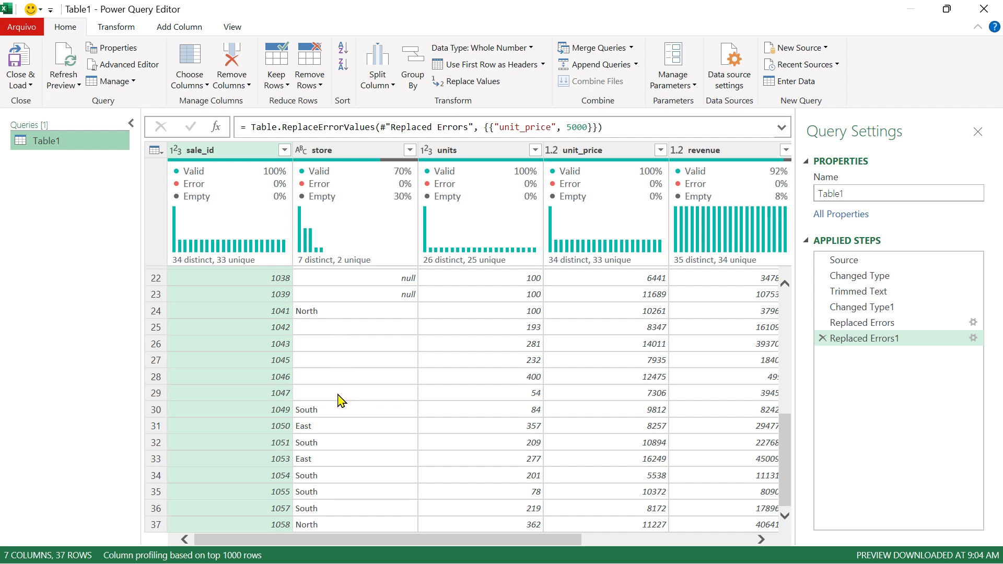
{"action": "left_click", "coordinate": [366, 152]}
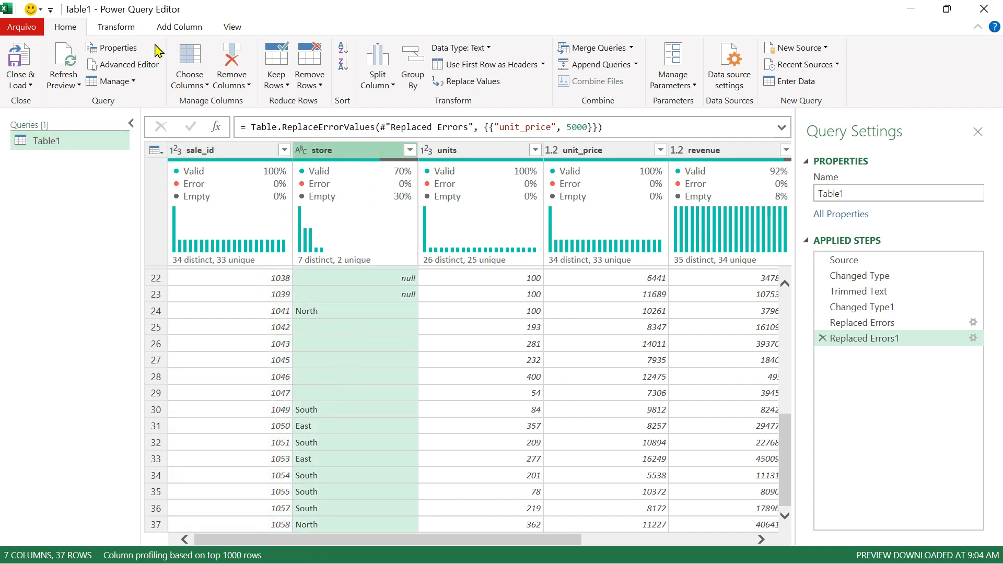
{"action": "left_click", "coordinate": [232, 30]}
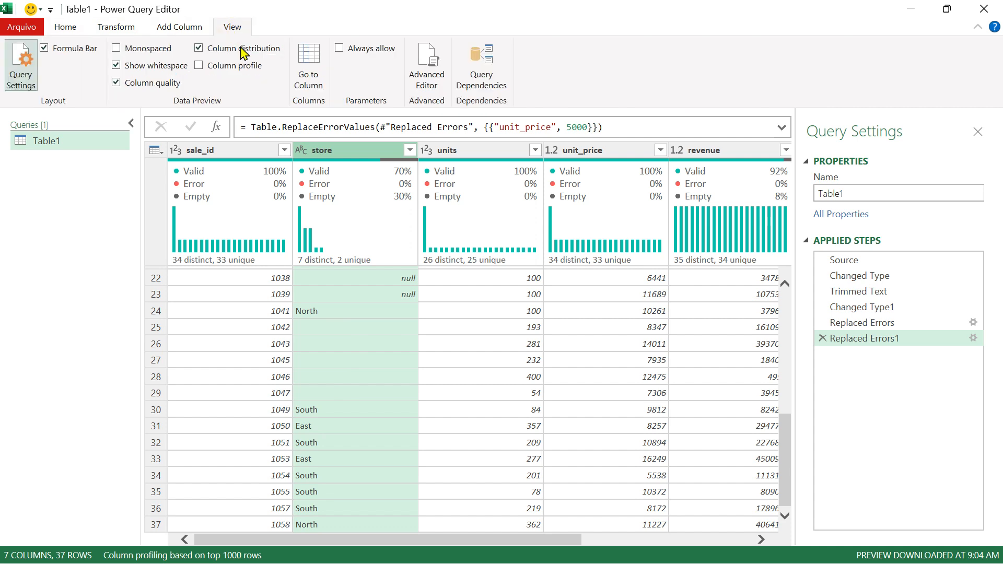
{"action": "left_click", "coordinate": [199, 66]}
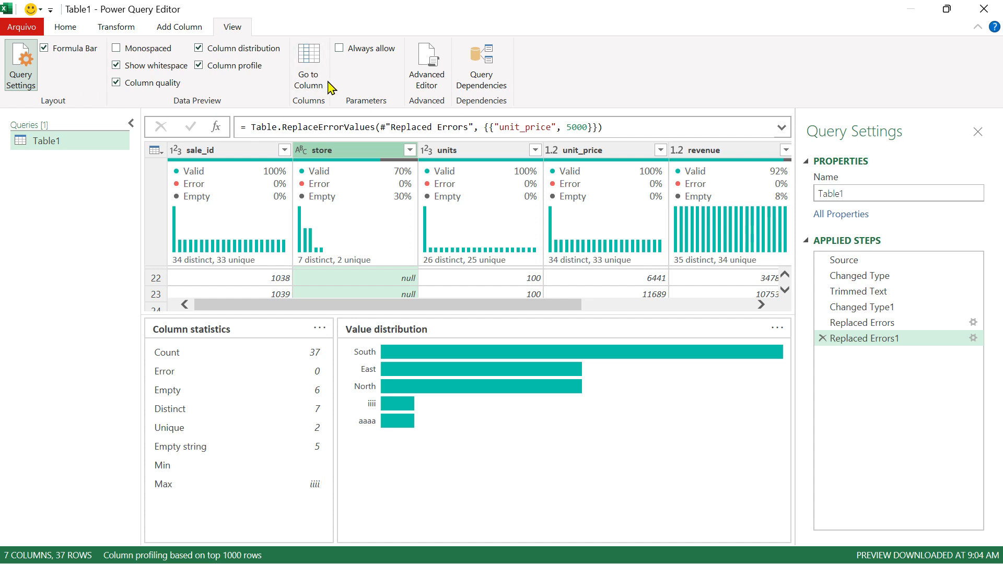
{"action": "left_click", "coordinate": [199, 65]}
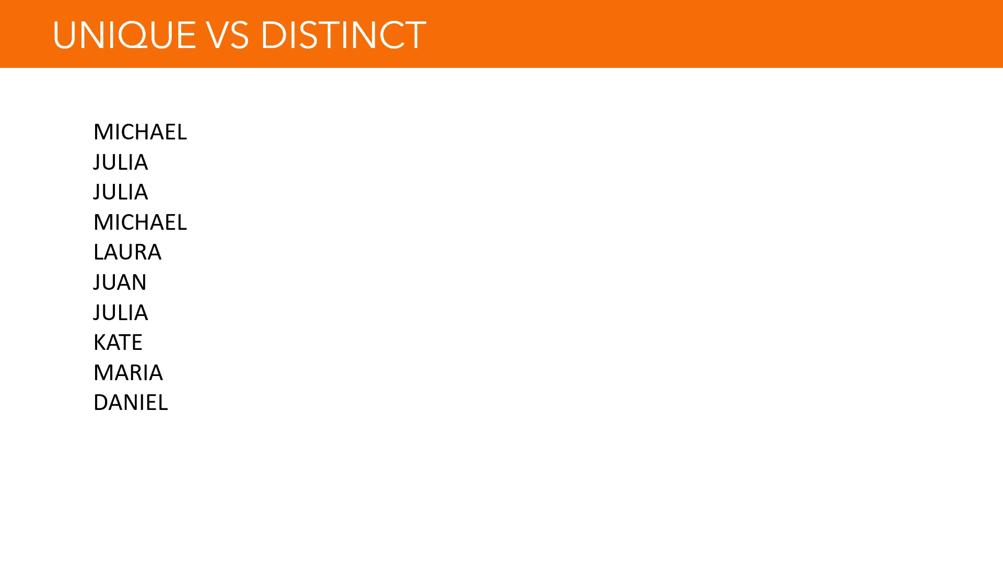
{"action": "key", "text": "Down"}
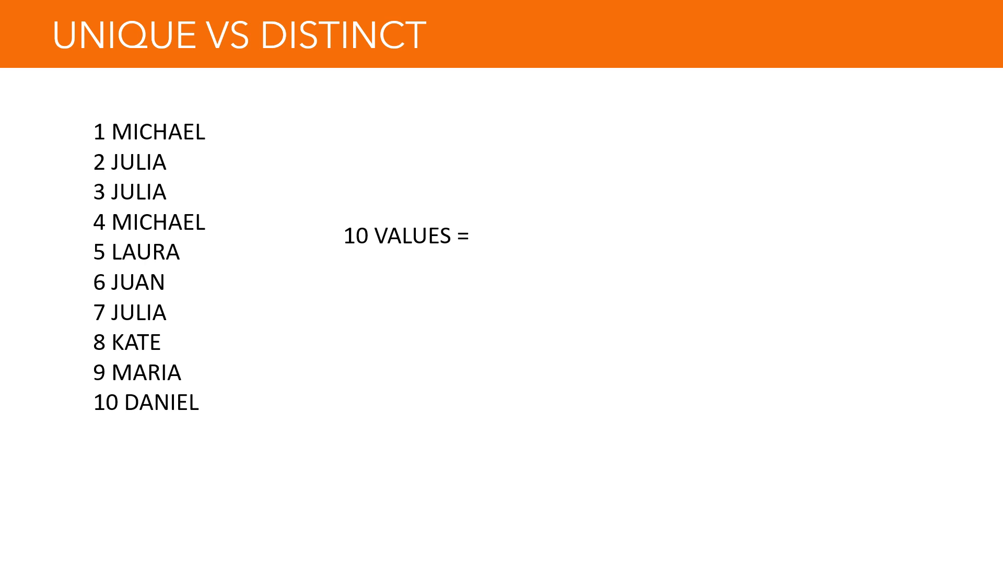